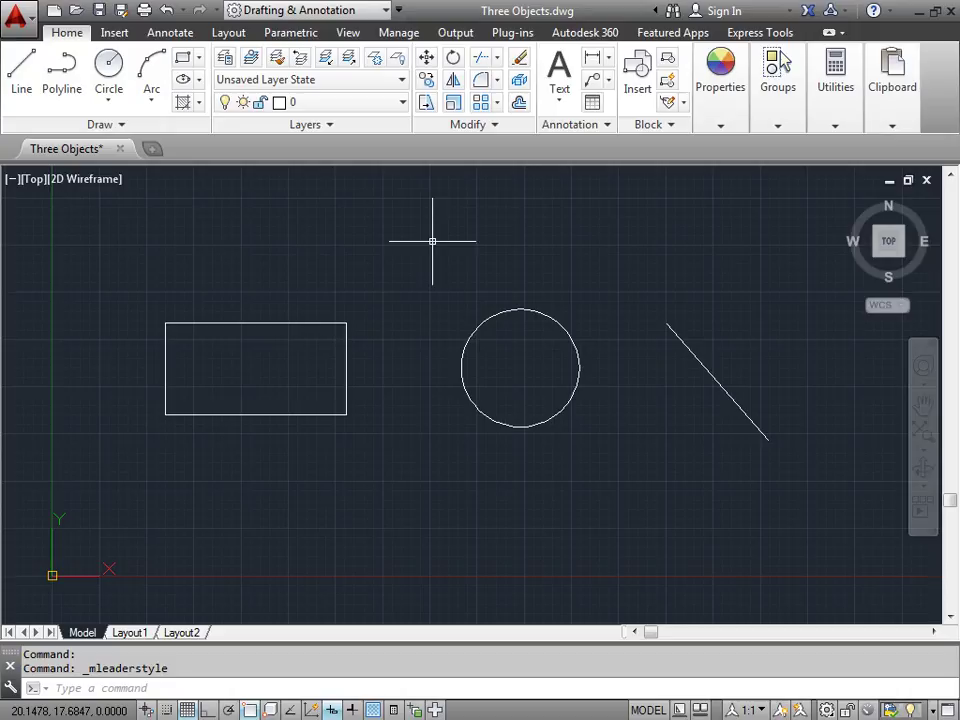
Step: Pan the drawing down and to the left so the rectangle, circle and line move lower left
middle_drag(525, 246, 456, 311)
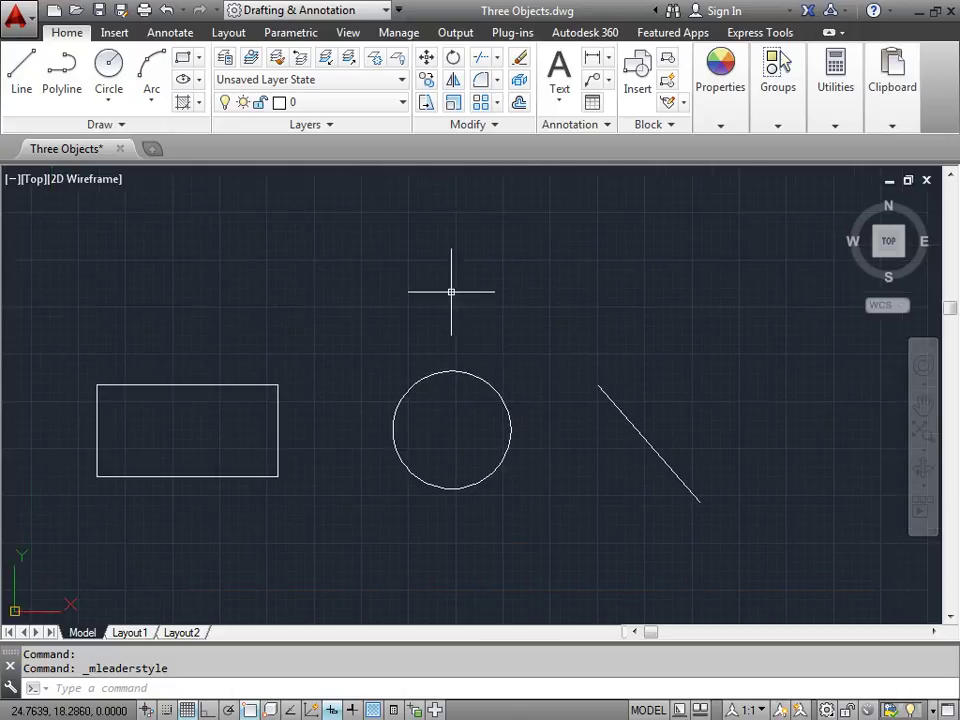
Step: Draw a multileader from the rectangle's top-right corner to a landing point, labelled 'Some Text'
click(592, 80)
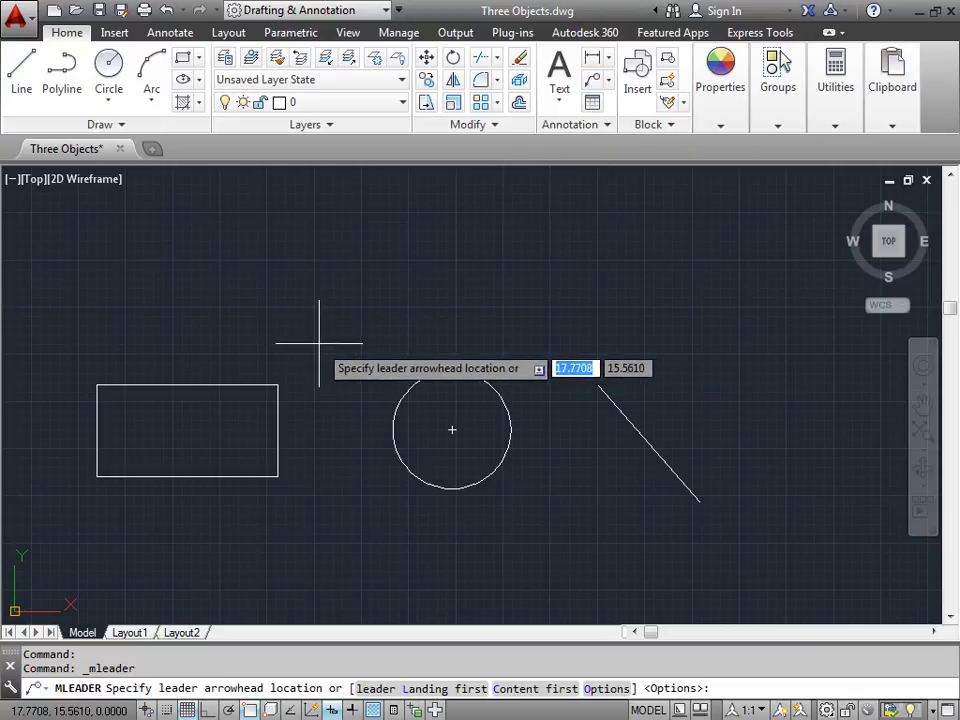
click(277, 384)
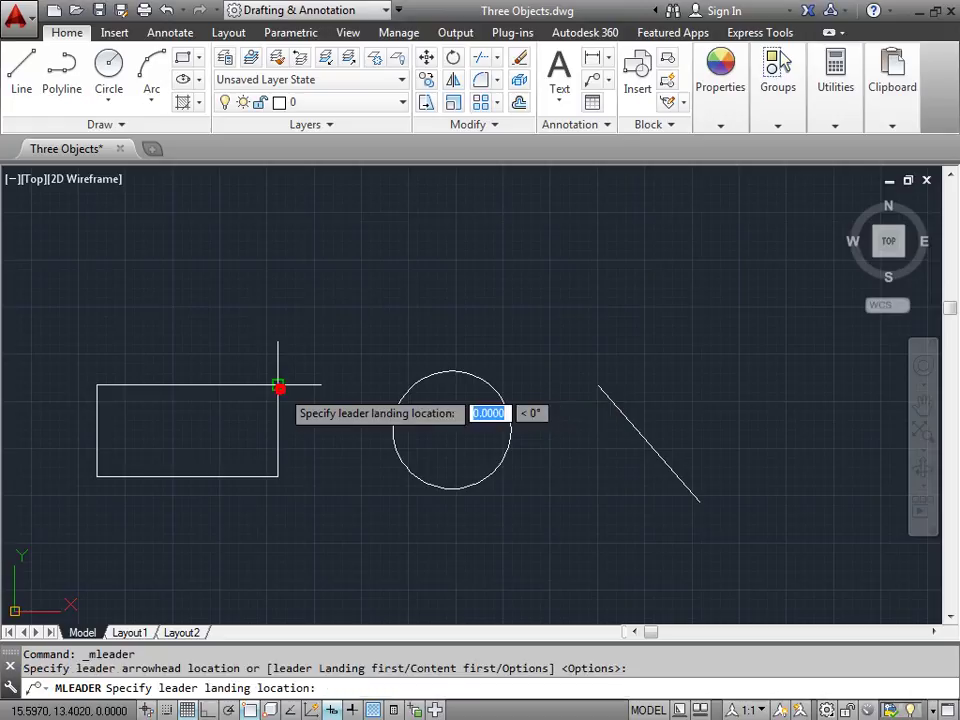
click(321, 240)
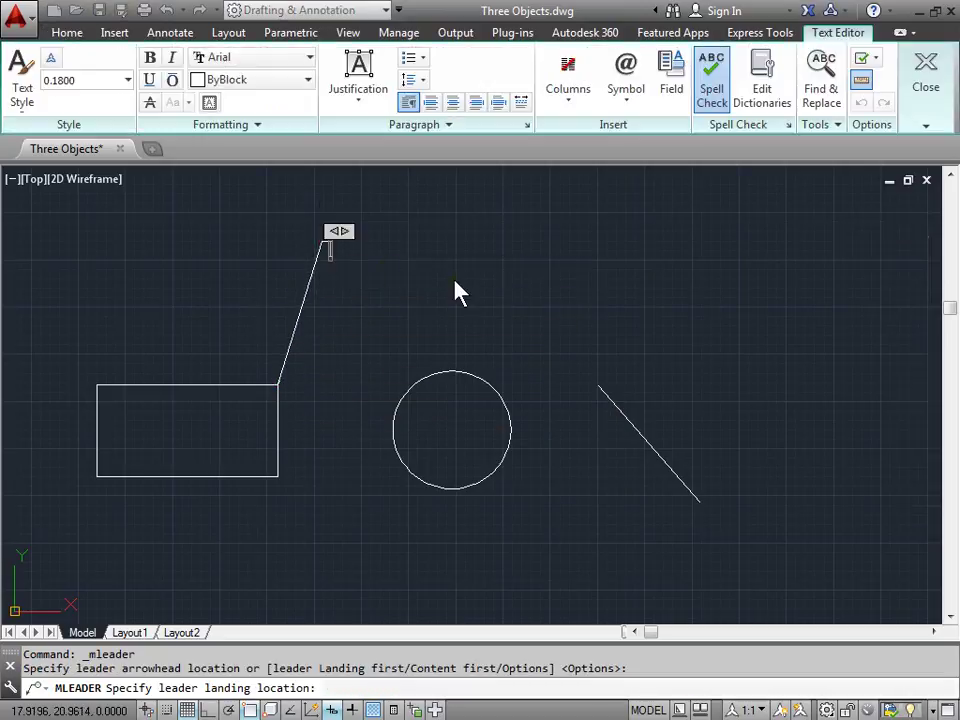
text(Some)
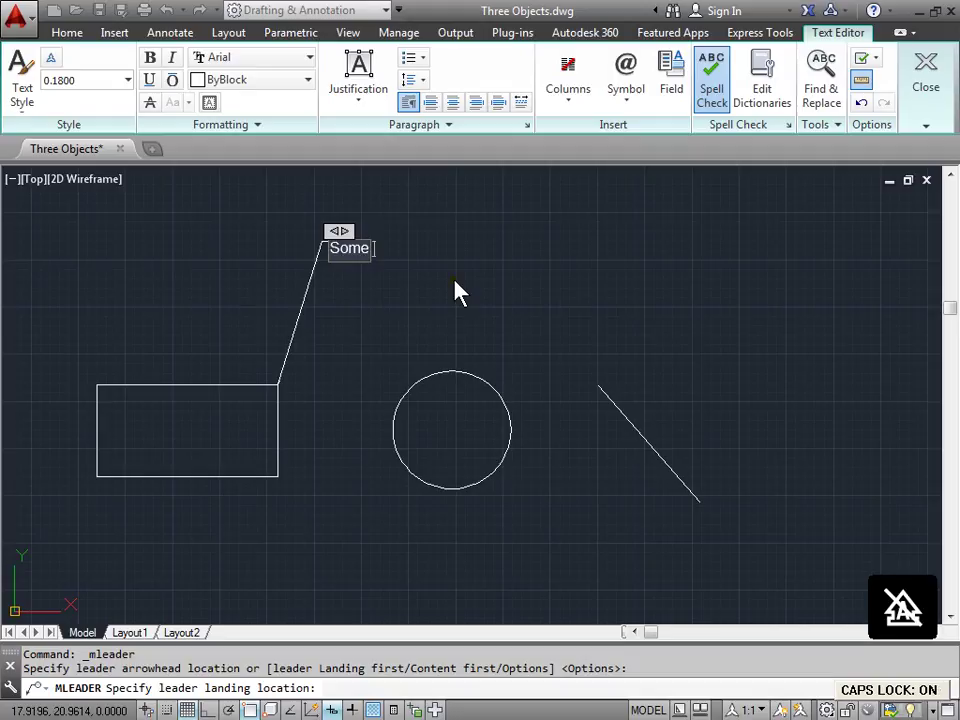
text( Text)
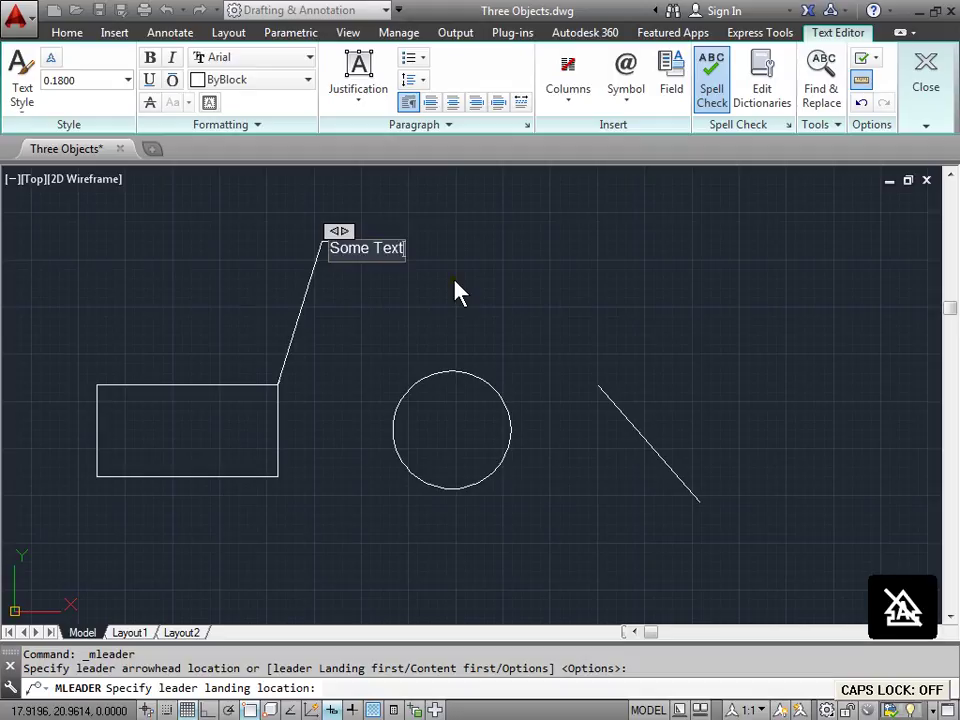
Step: Finish the 'Some Text' leader, zoom to extents, and show the Annotate ribbon
mouse_move(926, 81)
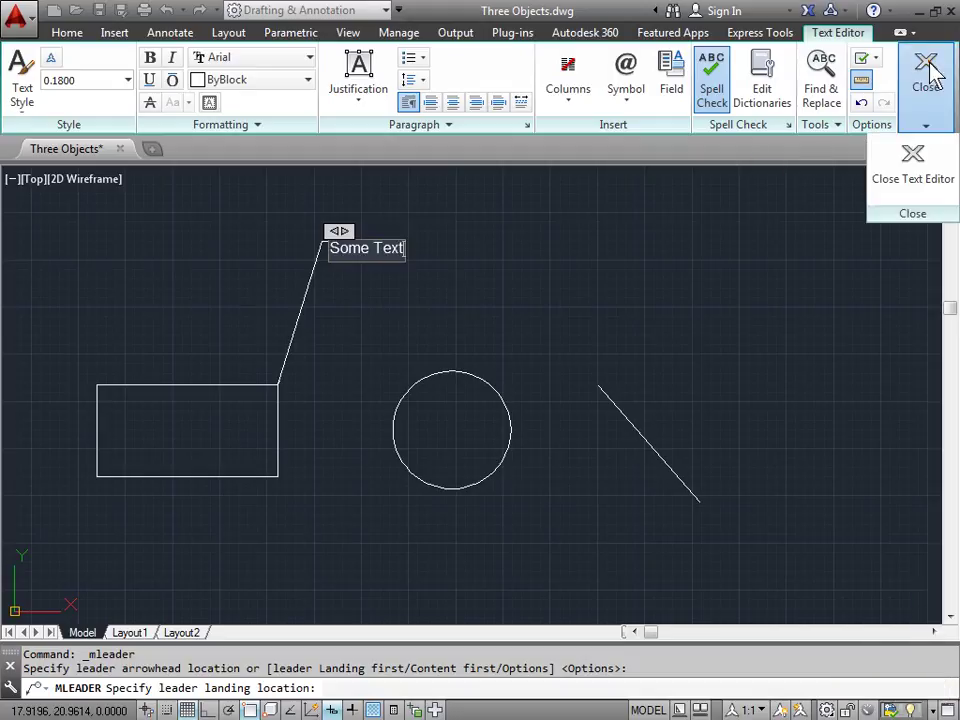
click(916, 157)
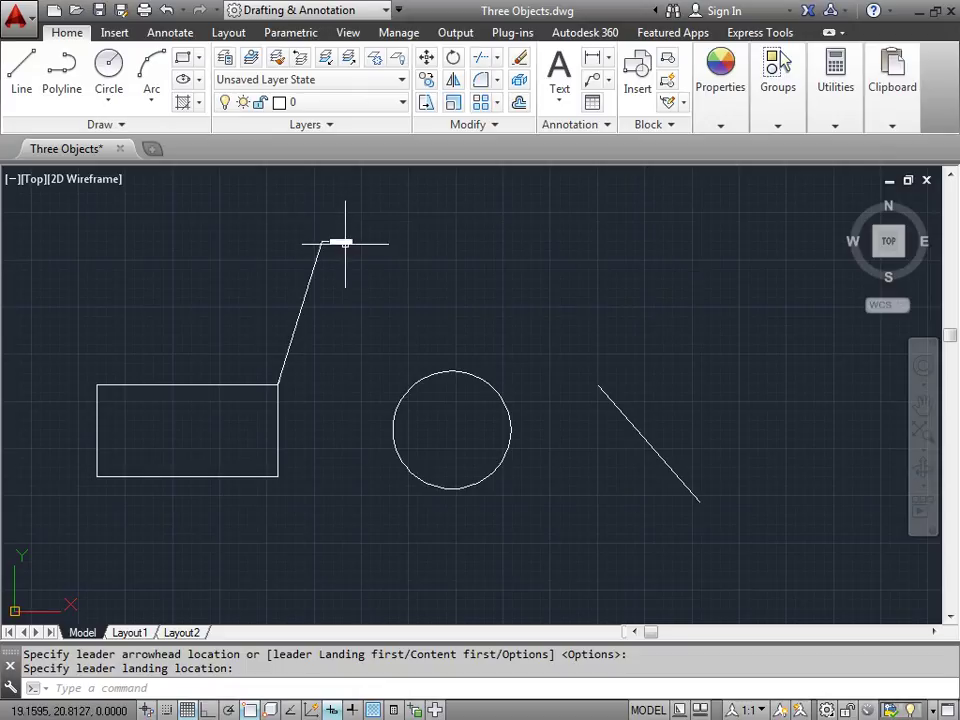
scroll(345, 242, up, 4)
scroll(345, 242, up, 6)
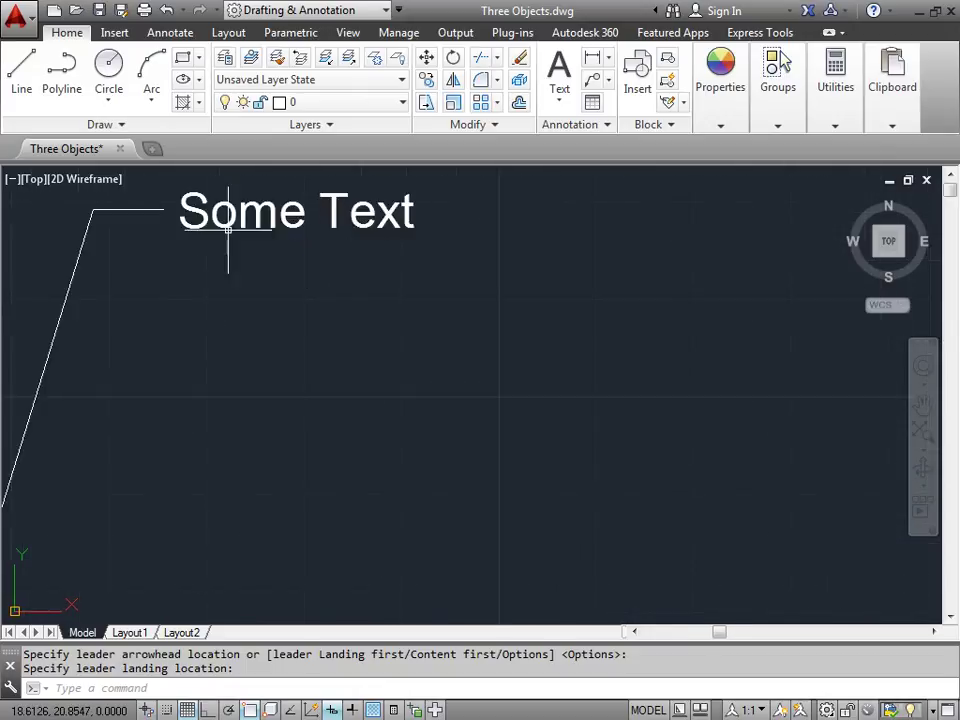
middle_click(611, 380)
middle_click(611, 380)
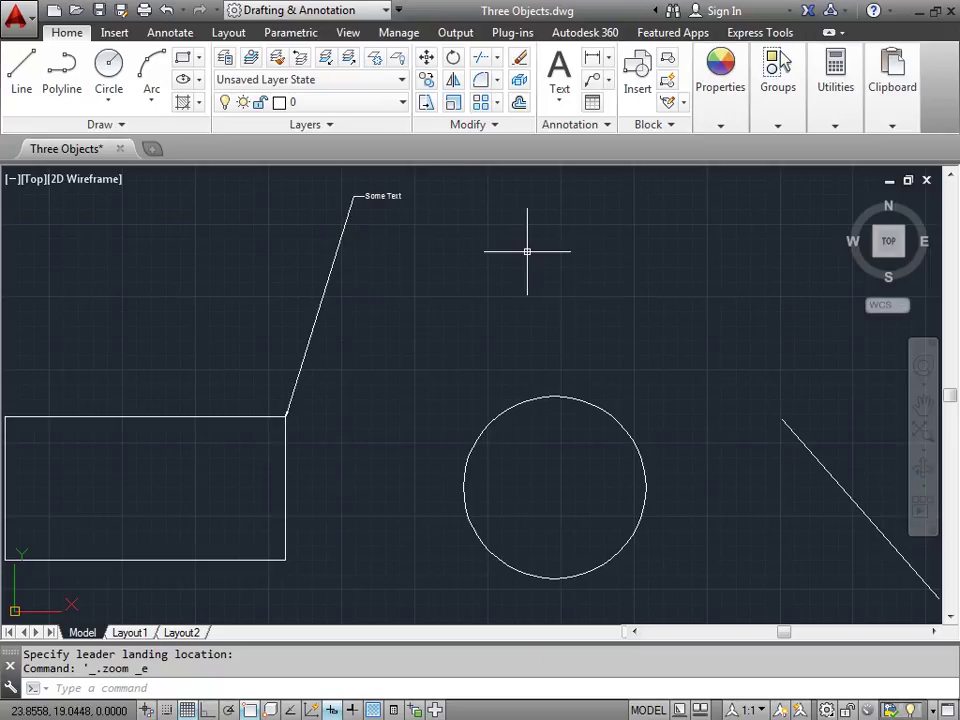
click(168, 34)
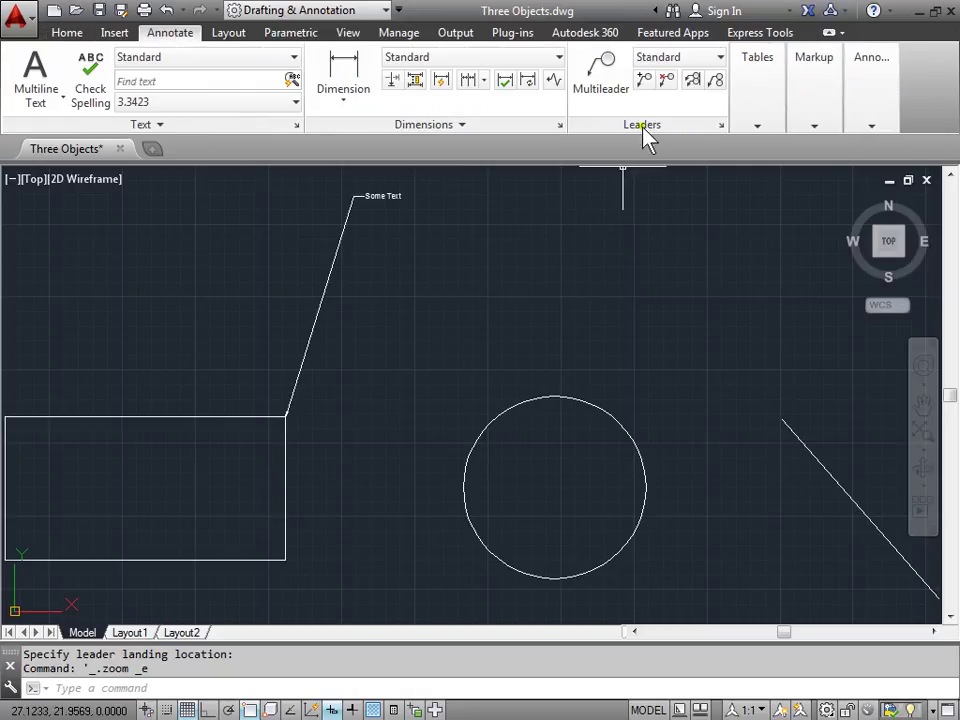
Step: Open the Multileader Style Manager from the Leaders panel launcher and nudge it upward
click(721, 124)
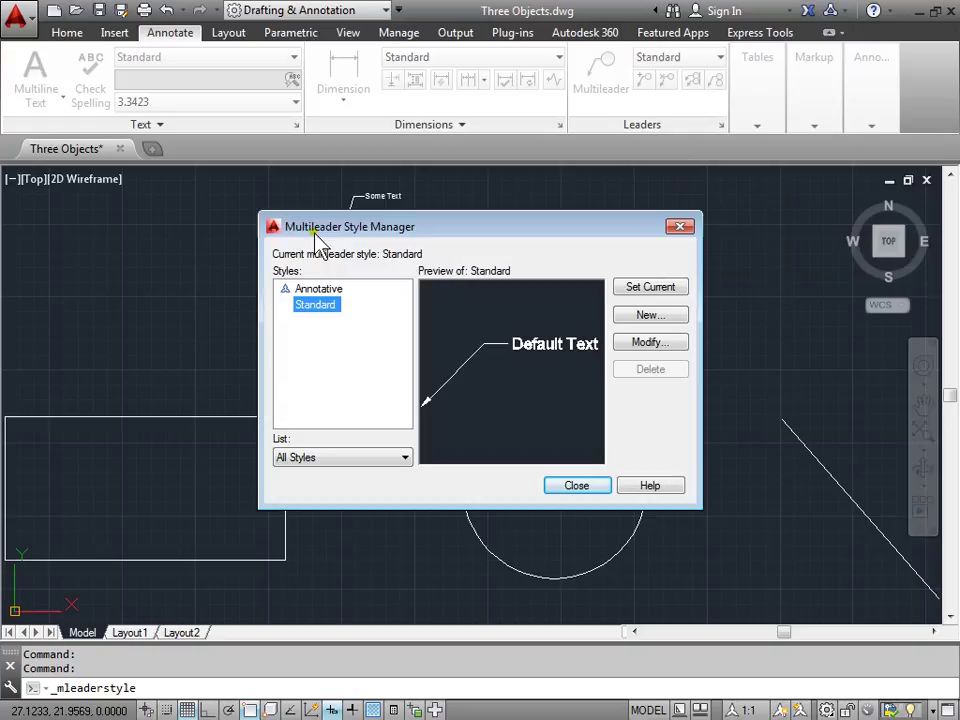
drag(464, 231, 449, 205)
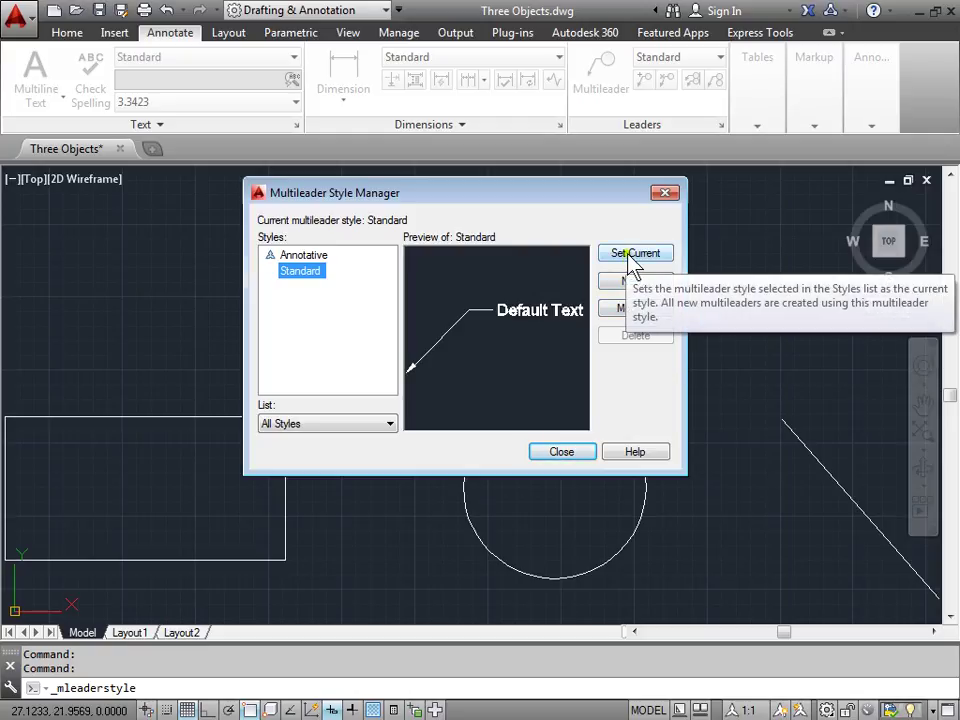
Step: Create a new multileader style from Standard, renaming 'Copy of Standard' to 'Practice'
click(634, 281)
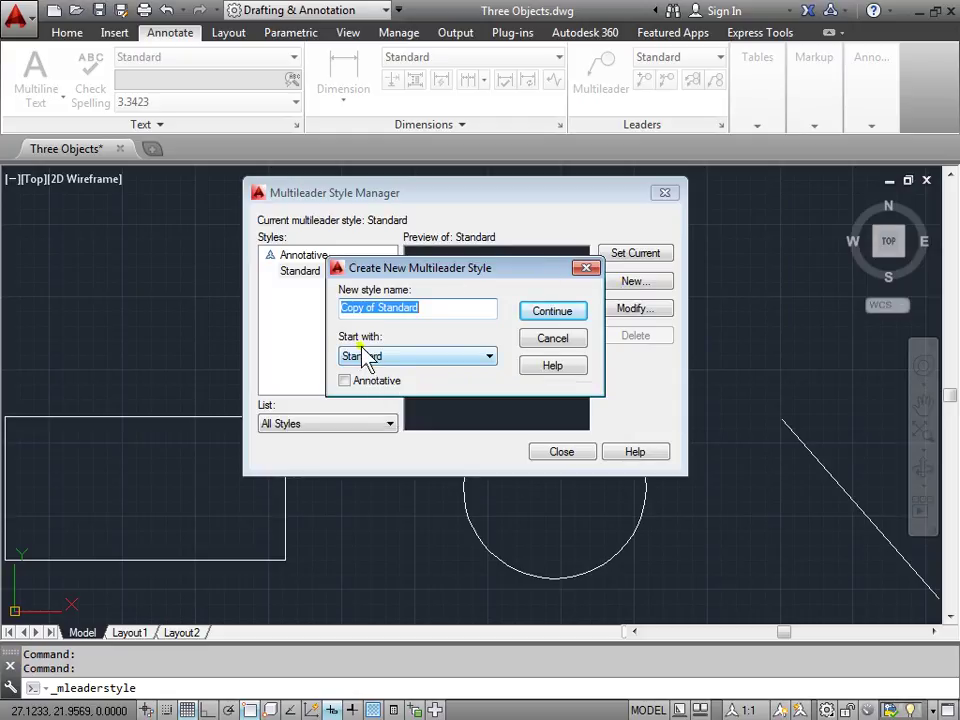
drag(427, 306, 337, 314)
text(Practice)
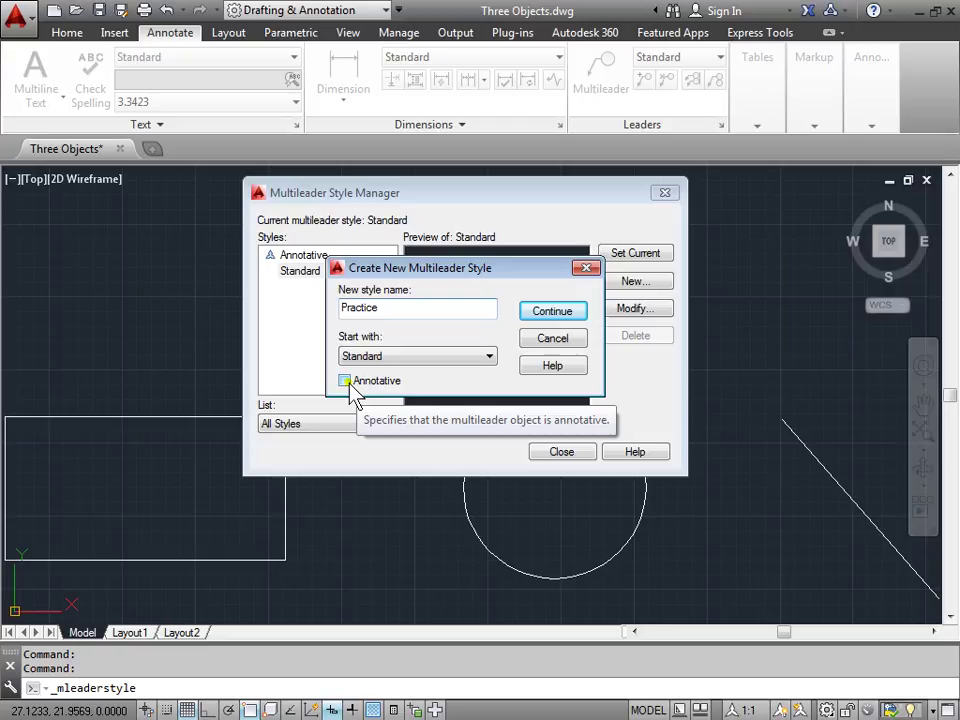
click(544, 313)
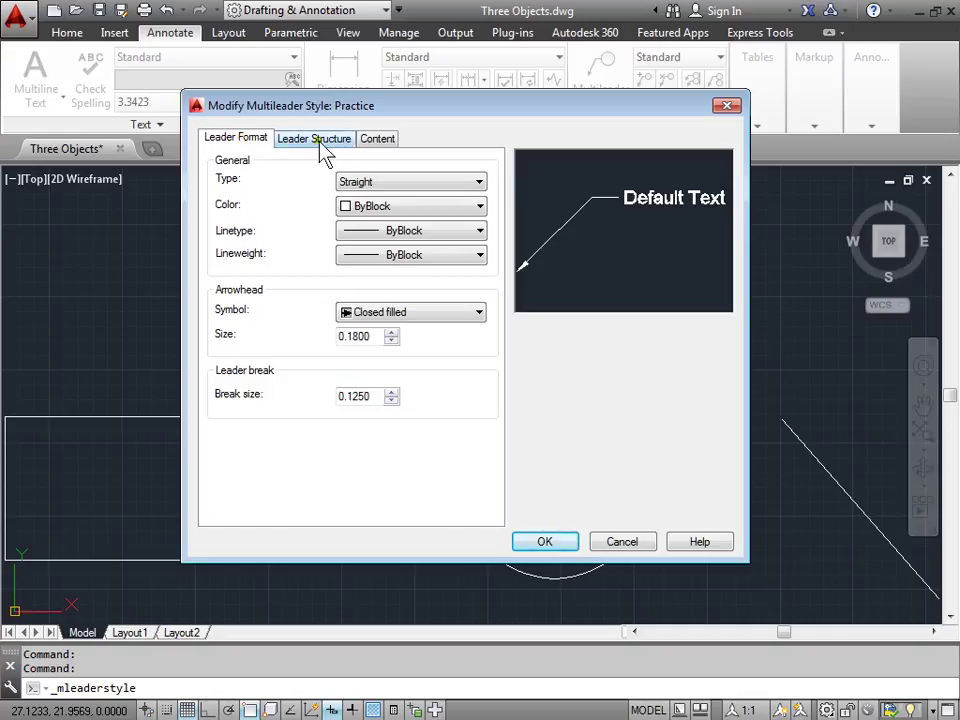
click(312, 140)
click(368, 140)
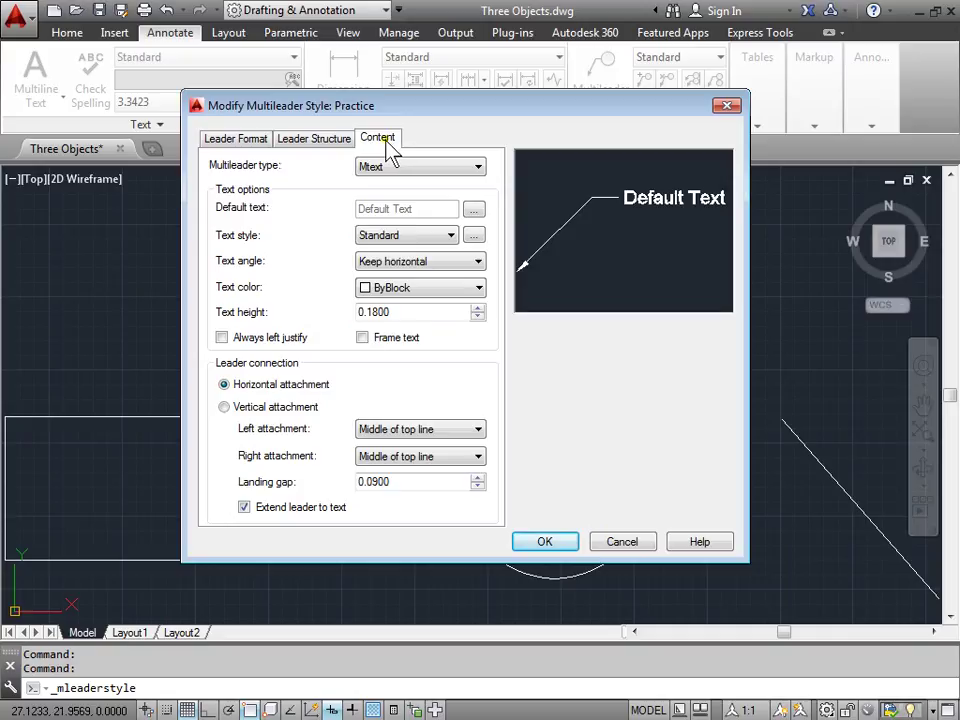
click(245, 142)
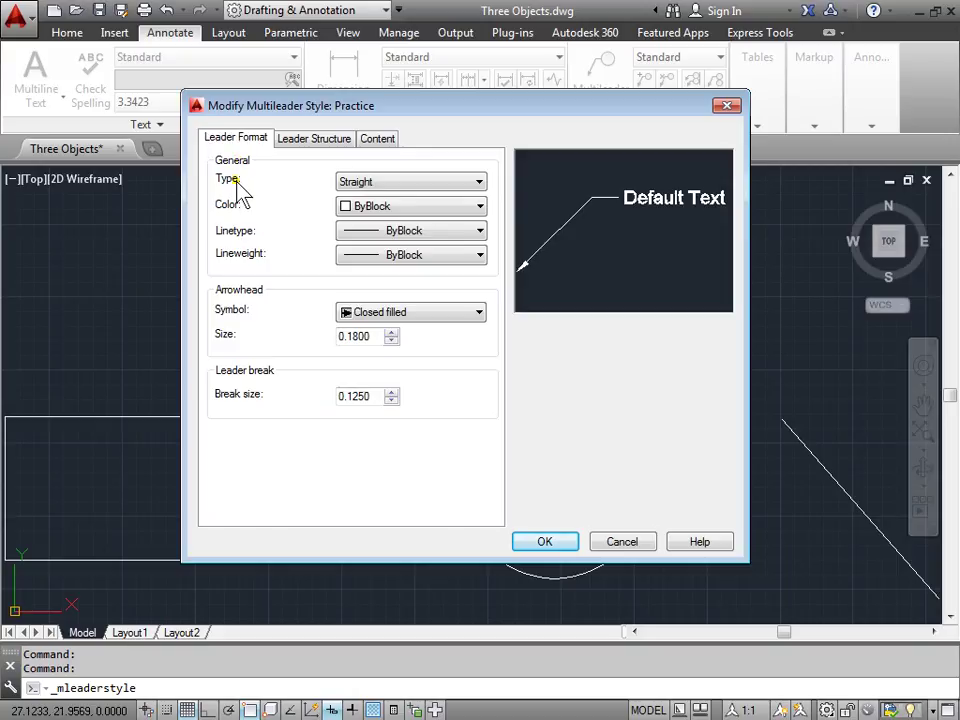
click(470, 182)
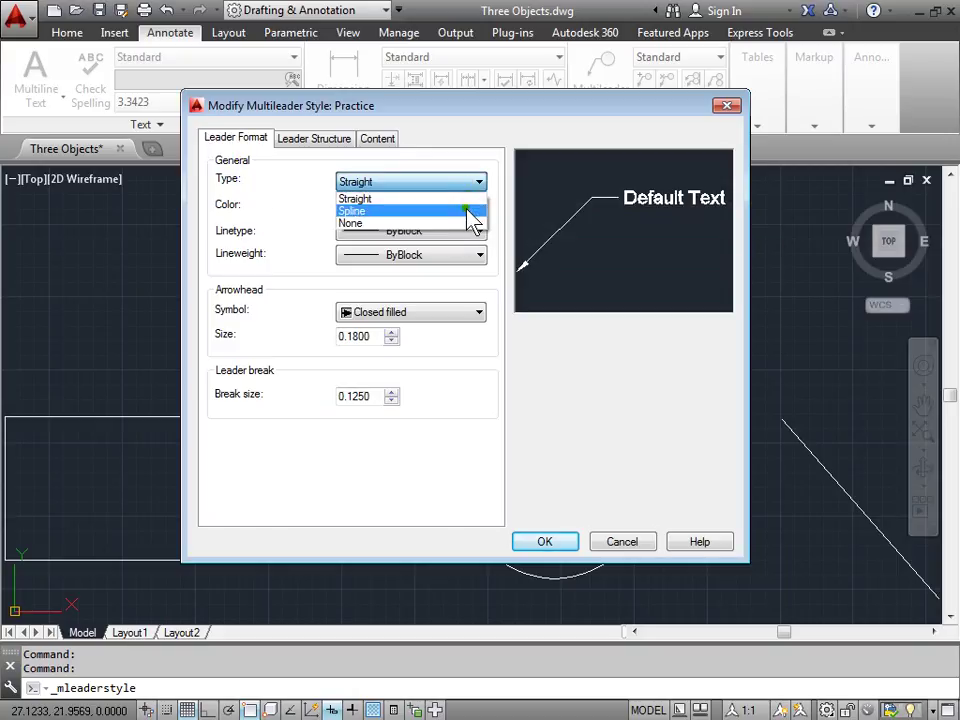
click(250, 209)
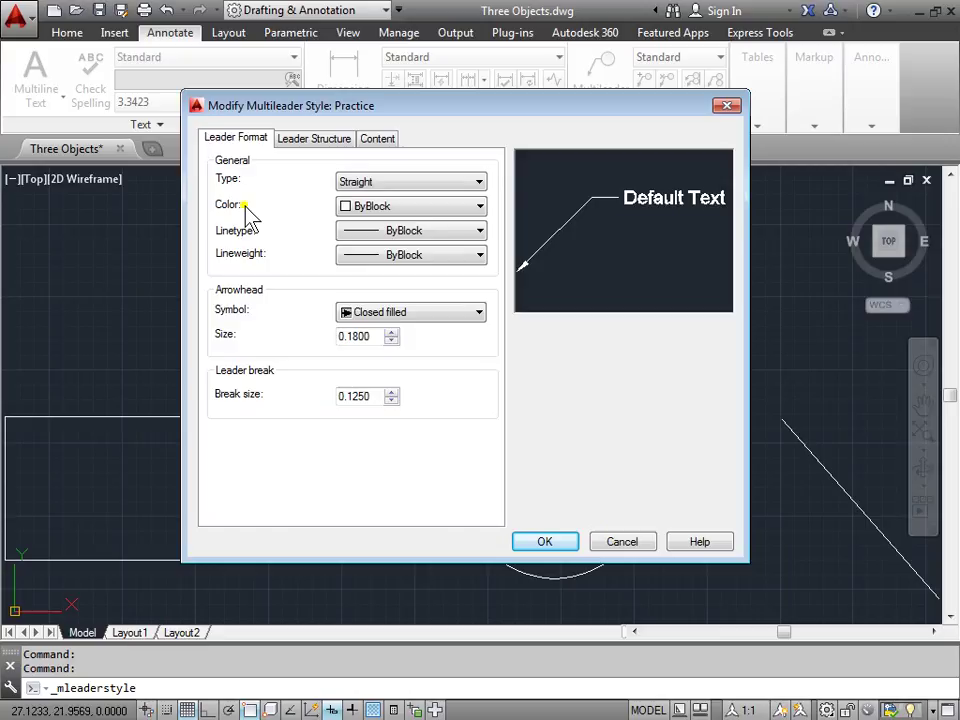
click(474, 206)
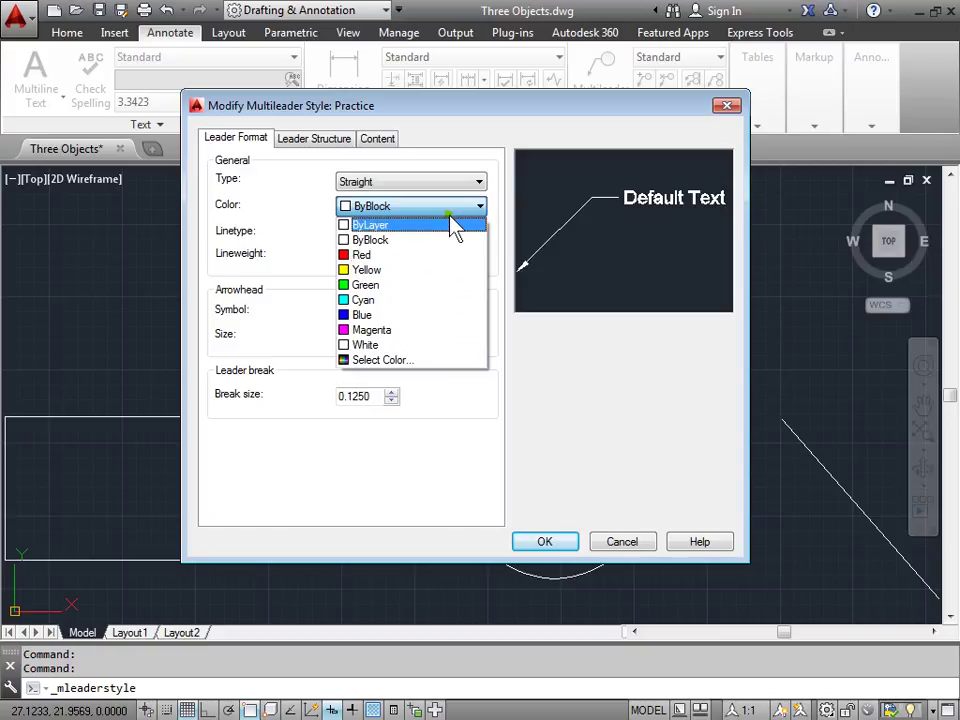
click(283, 229)
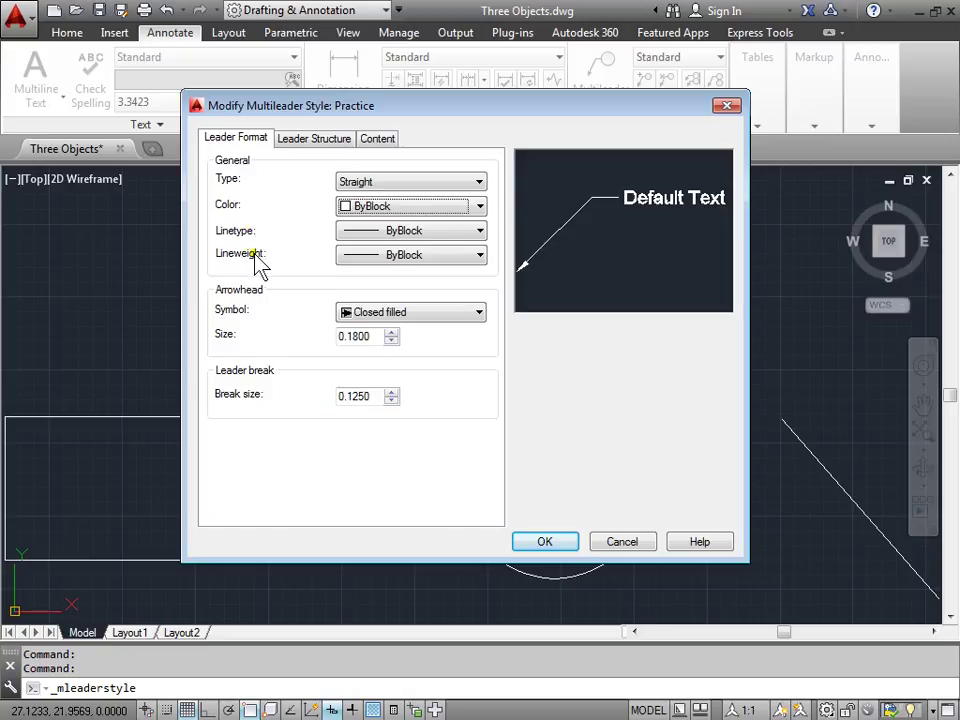
click(480, 231)
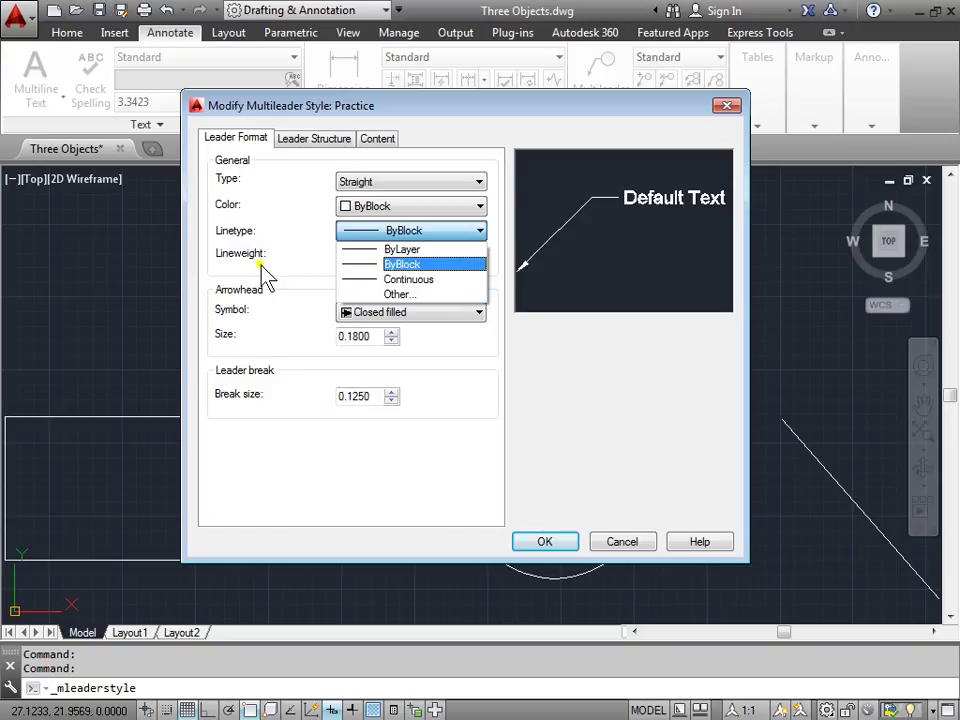
click(241, 292)
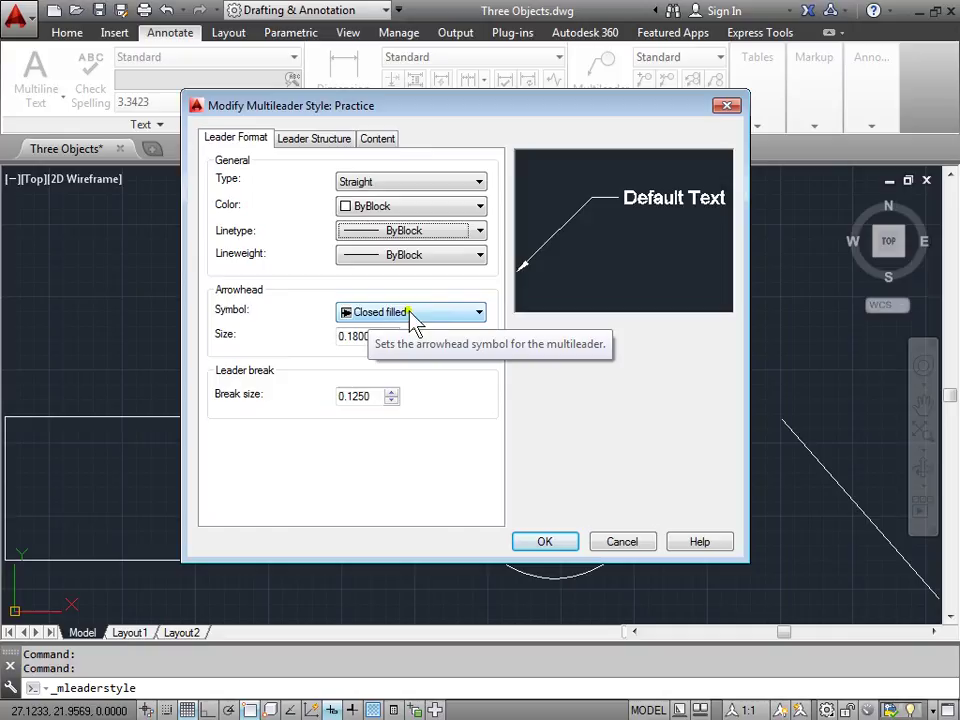
Step: Give the Practice style a Closed blank arrowhead with size 1.0000
click(479, 313)
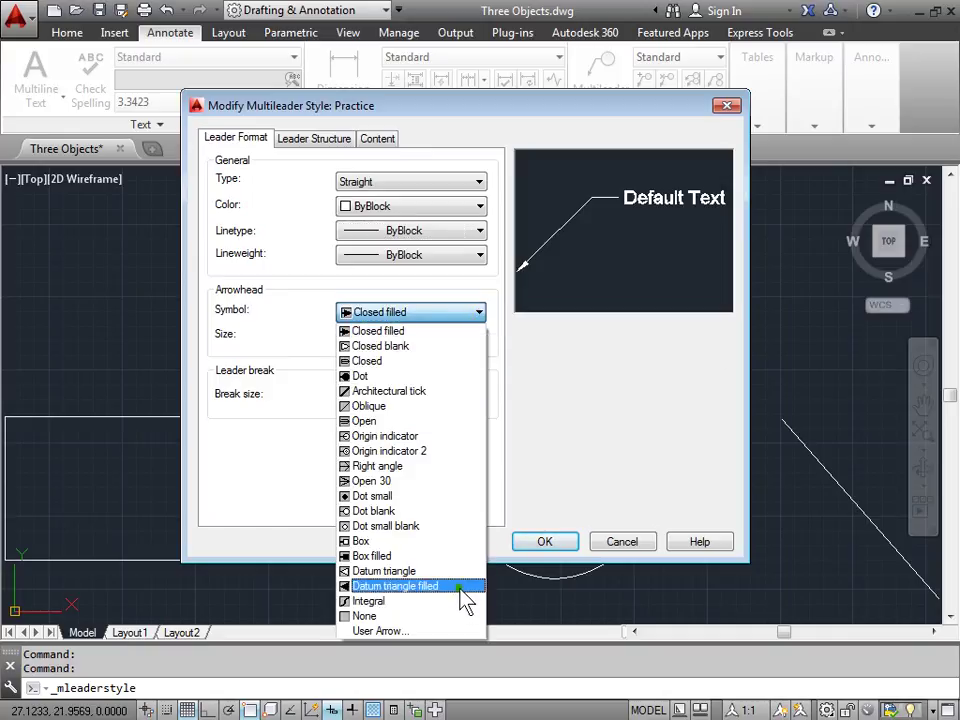
click(441, 346)
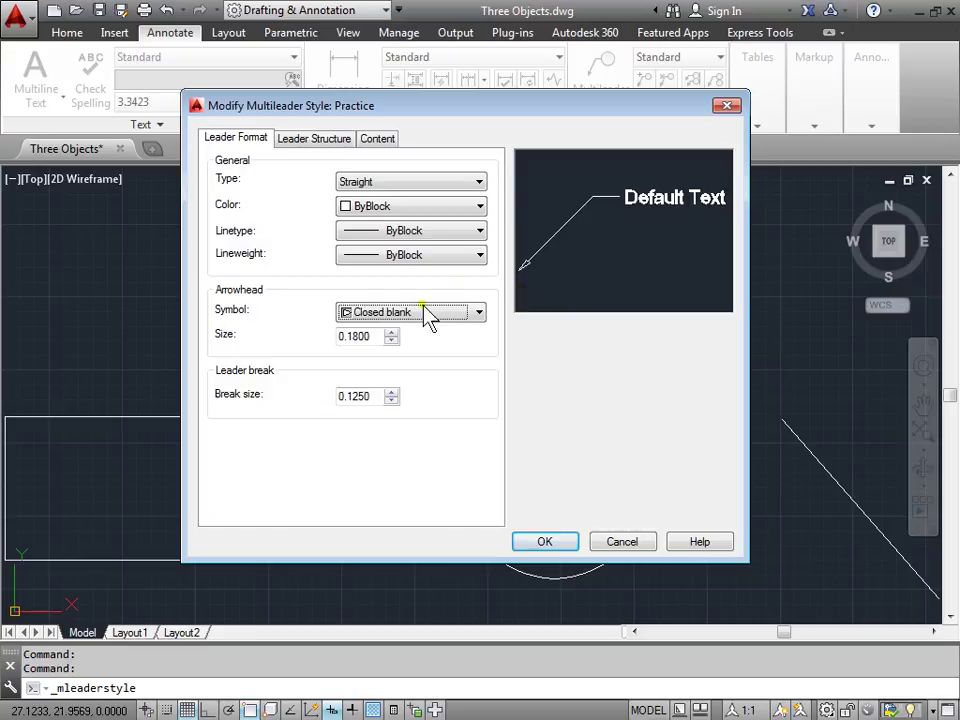
click(391, 331)
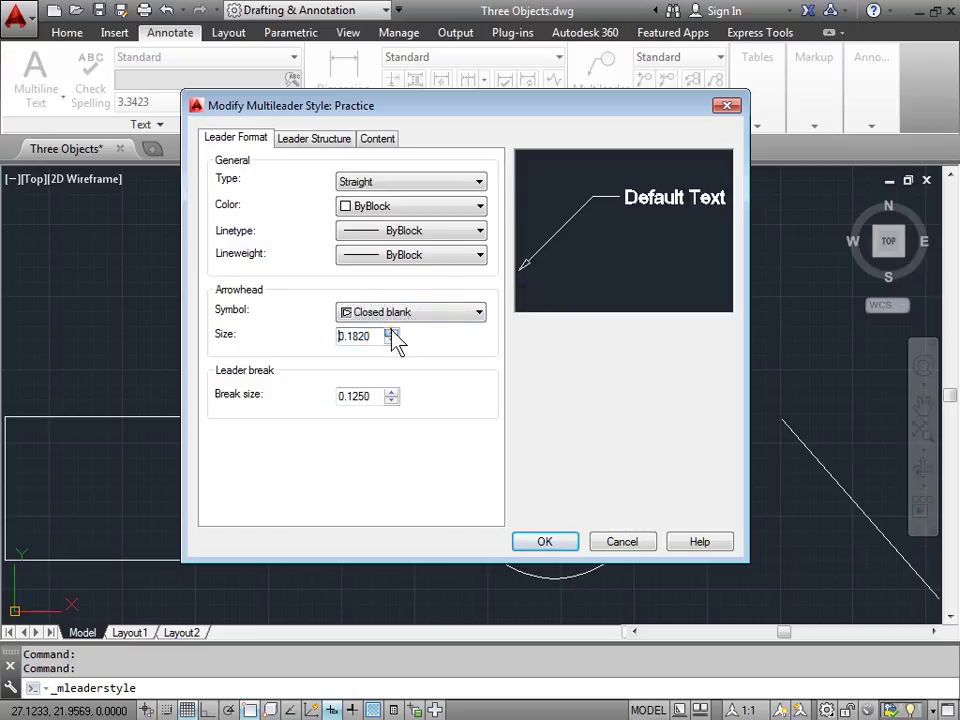
click(392, 332)
click(391, 332)
click(391, 332)
click(391, 332)
click(391, 332)
click(391, 332)
double_click(381, 334)
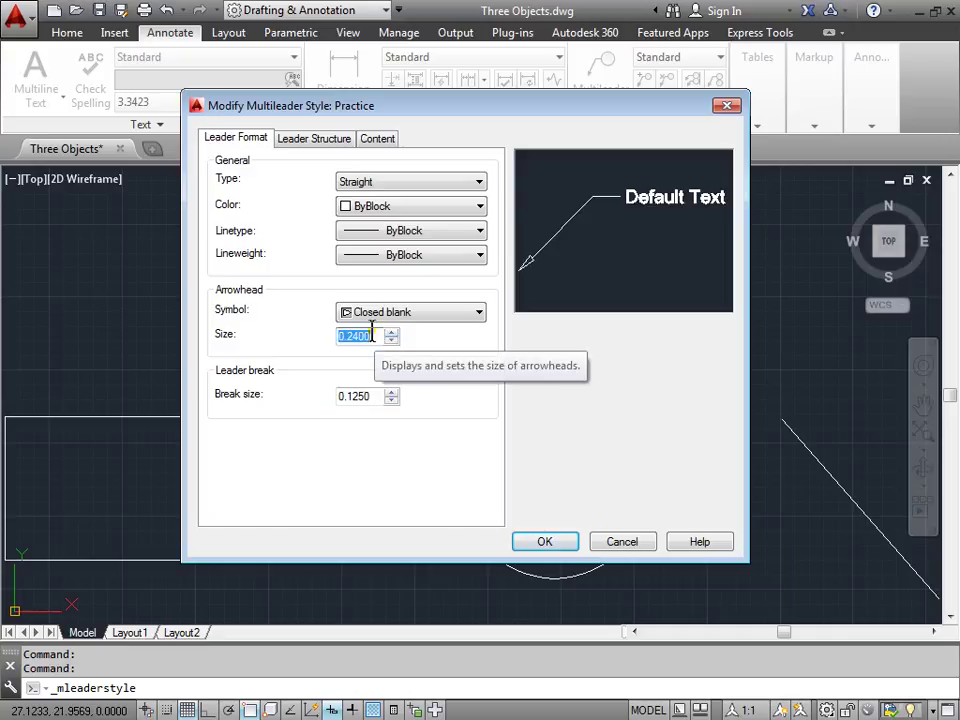
text(1)
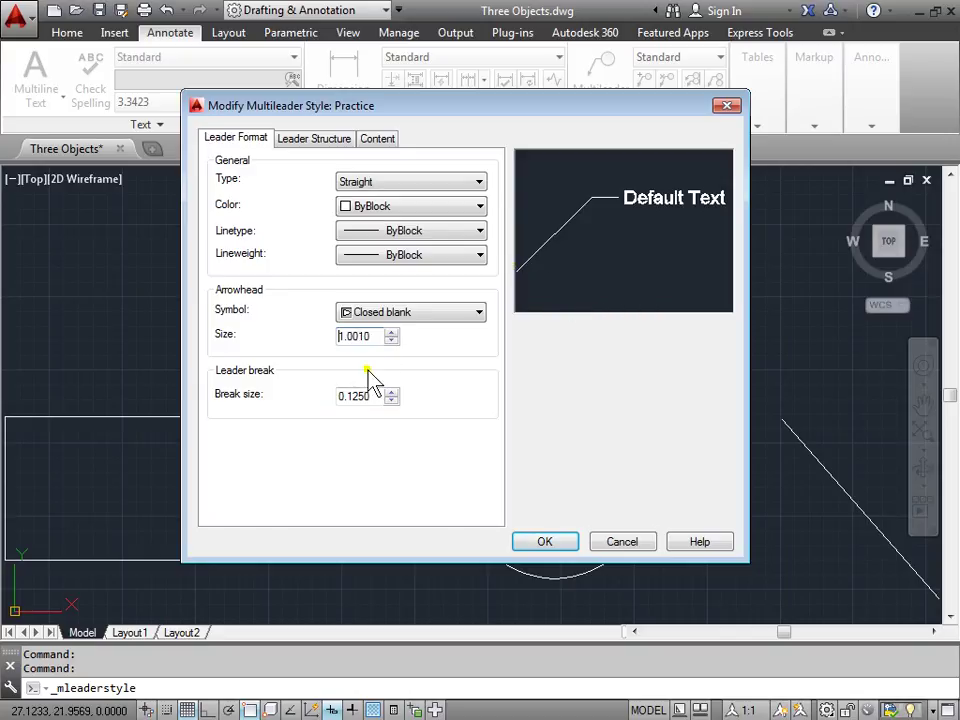
drag(373, 339, 336, 337)
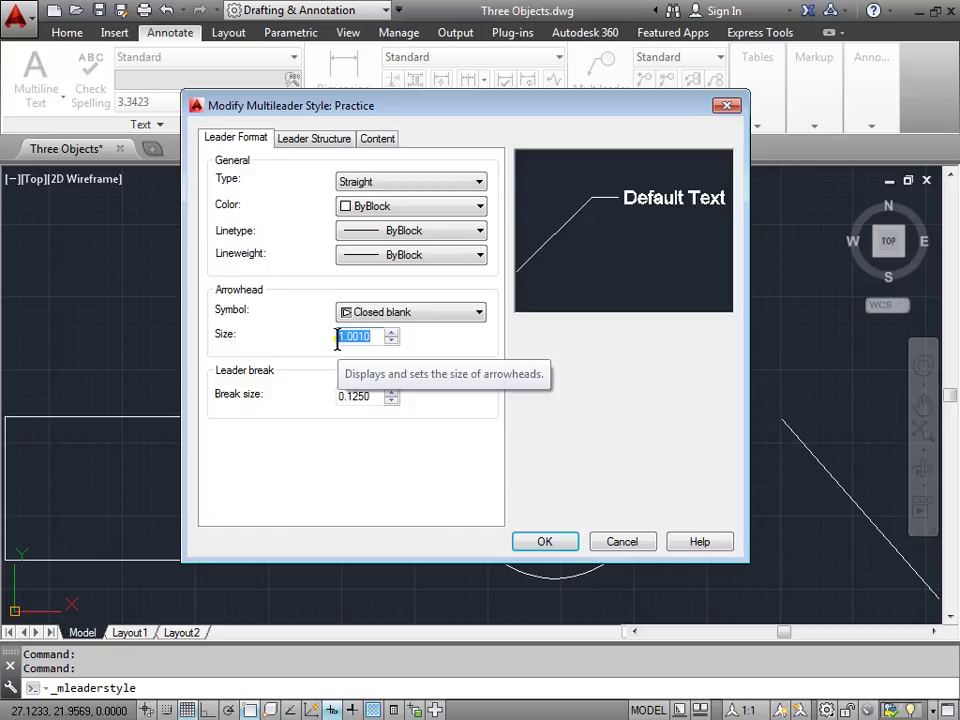
text(1)
key(Tab)
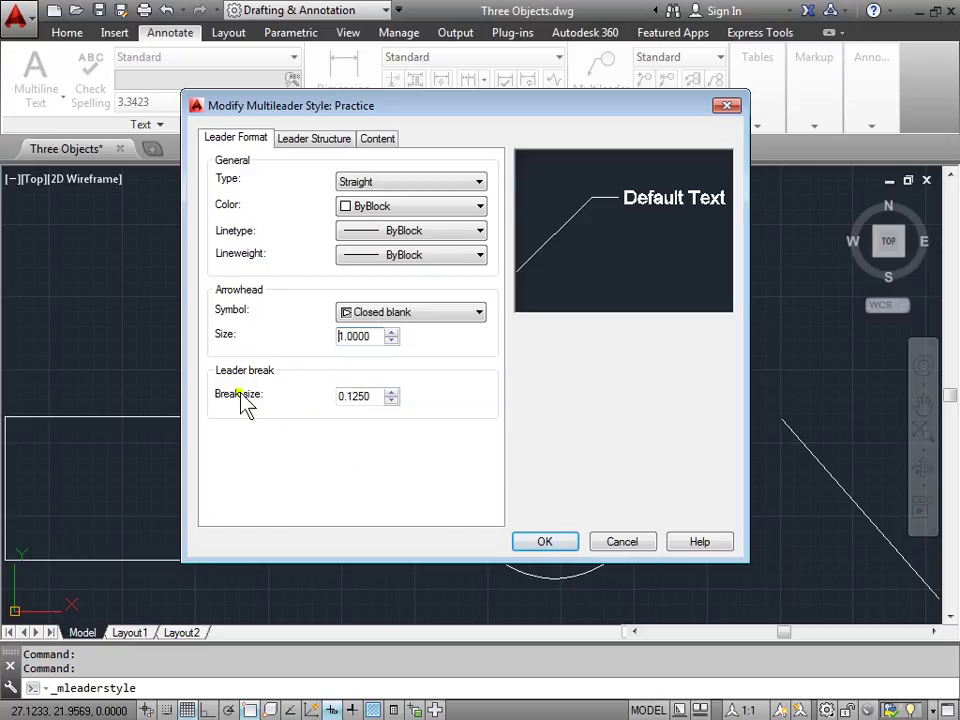
Step: View Practice's leader structure: 2 maximum leader points, 0.3600 landing distance, scale 1.0000
click(307, 141)
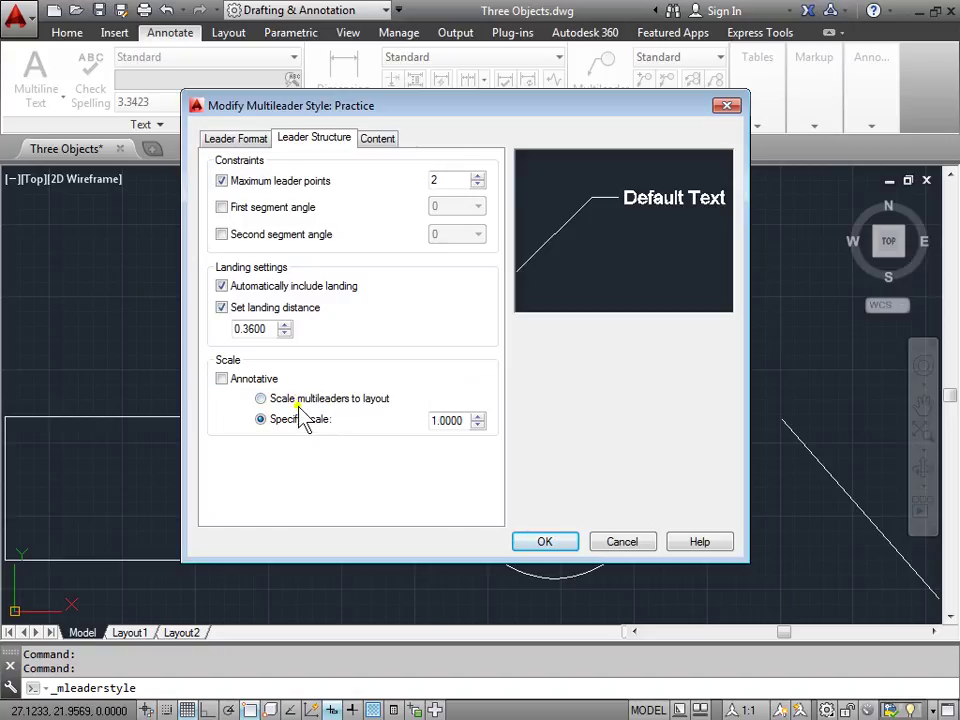
Step: Set Practice's text height to 1.0000, keeping Mtext content and the Standard text style
click(377, 140)
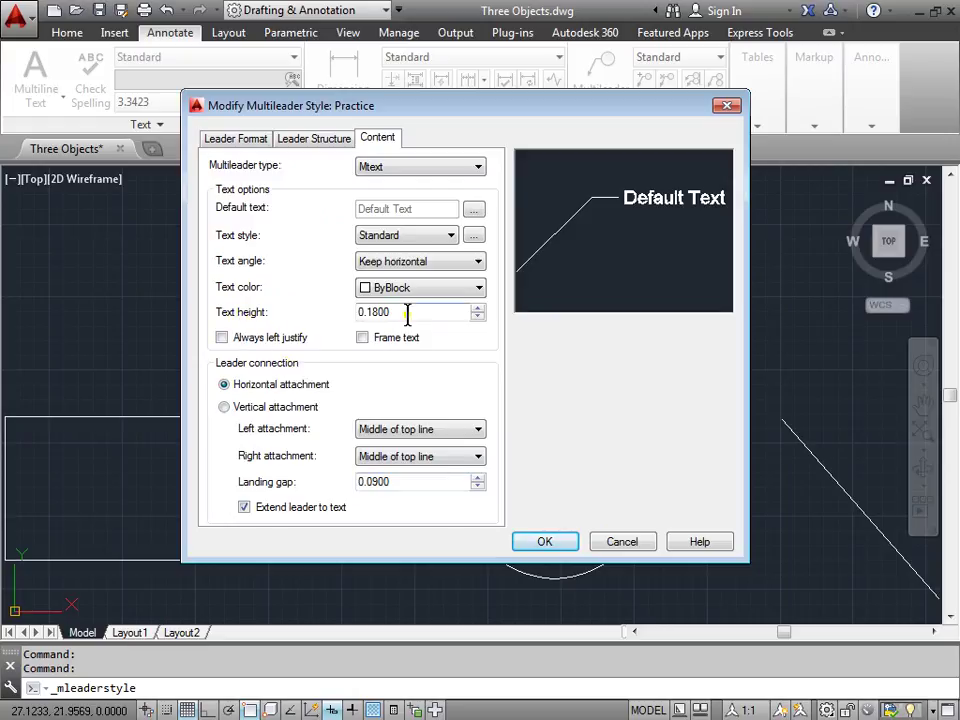
drag(407, 313, 363, 317)
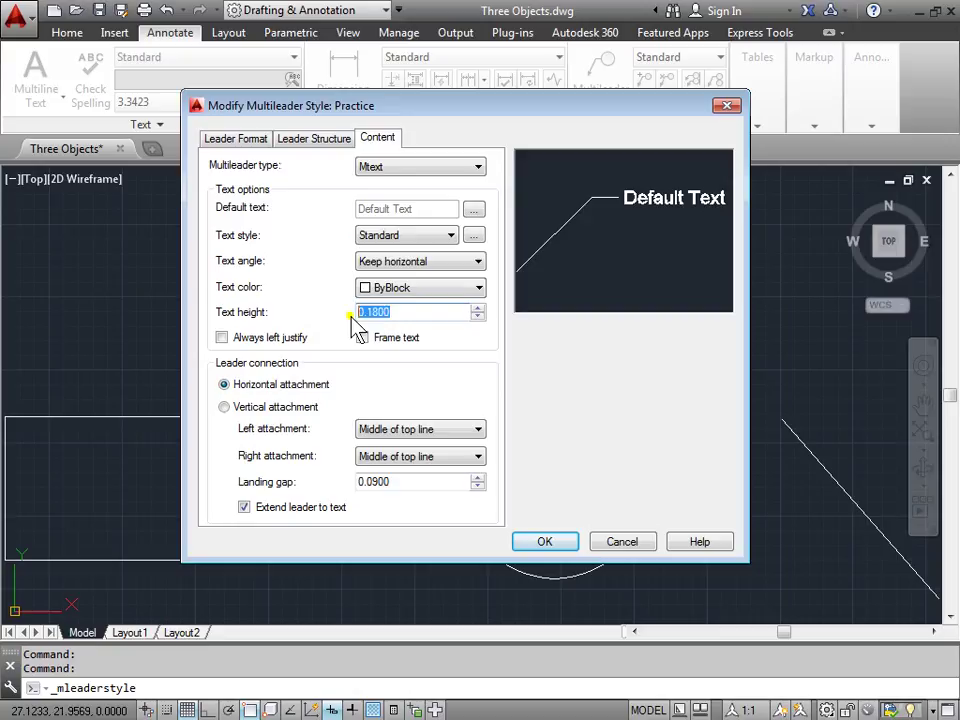
text(1)
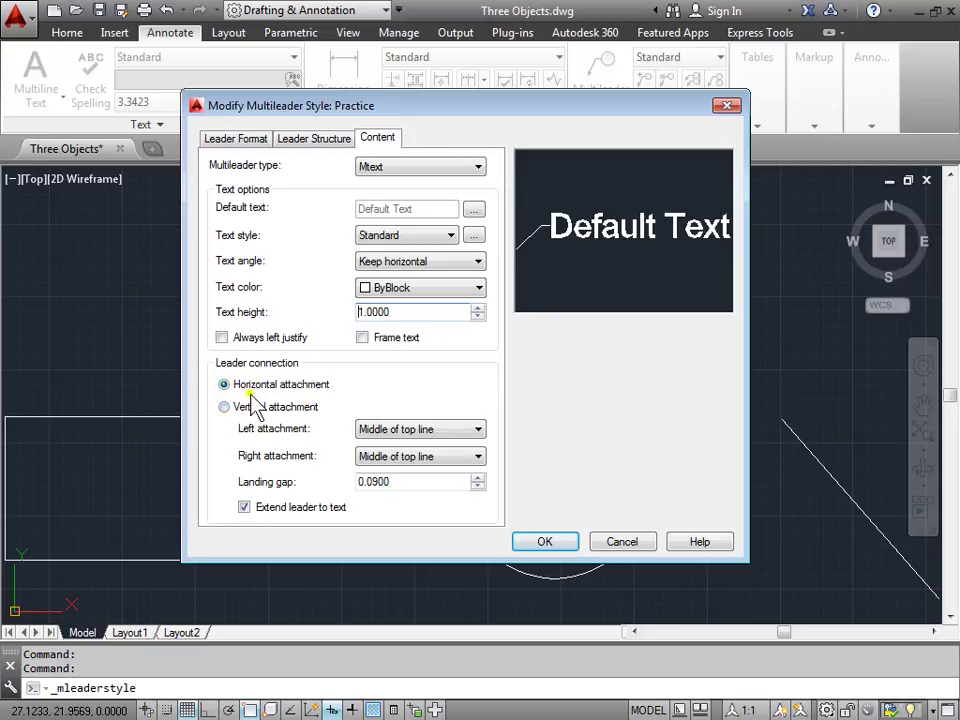
click(476, 168)
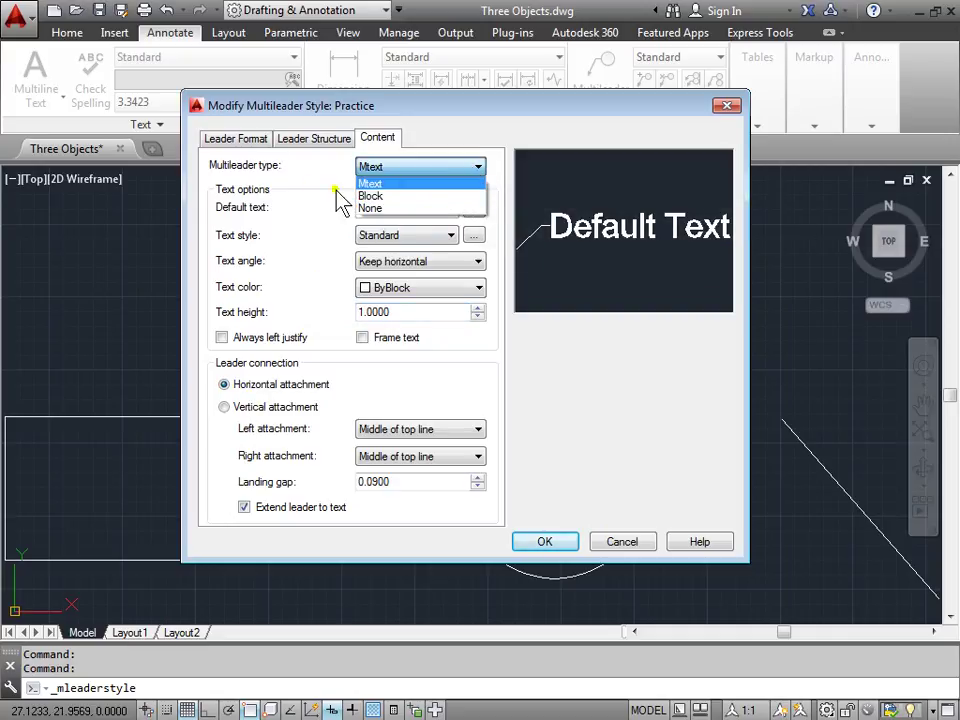
click(258, 188)
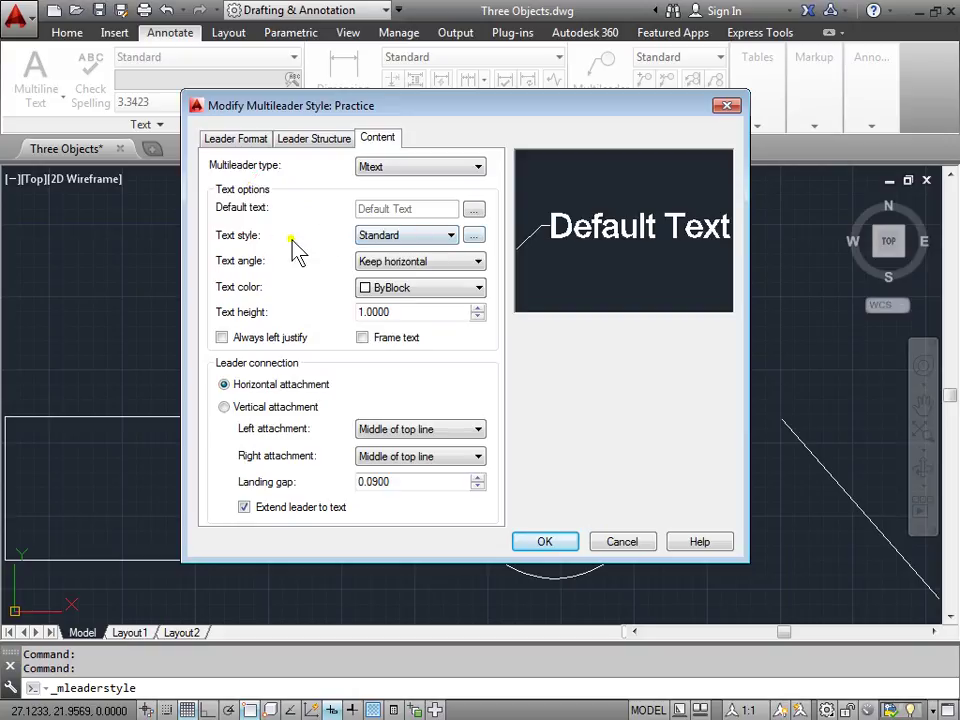
click(446, 237)
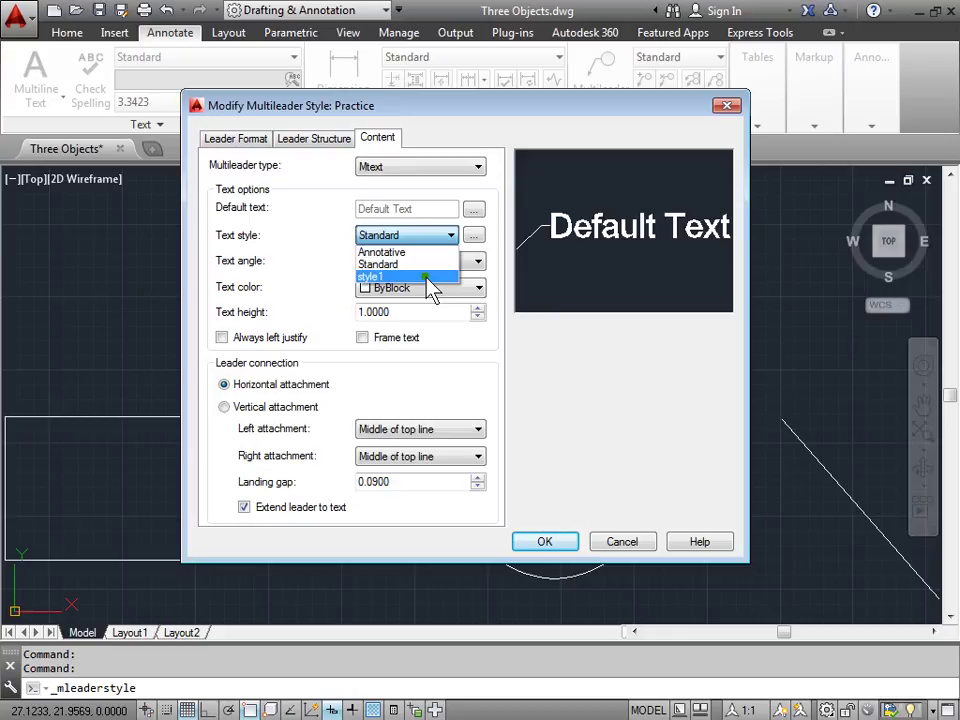
click(646, 398)
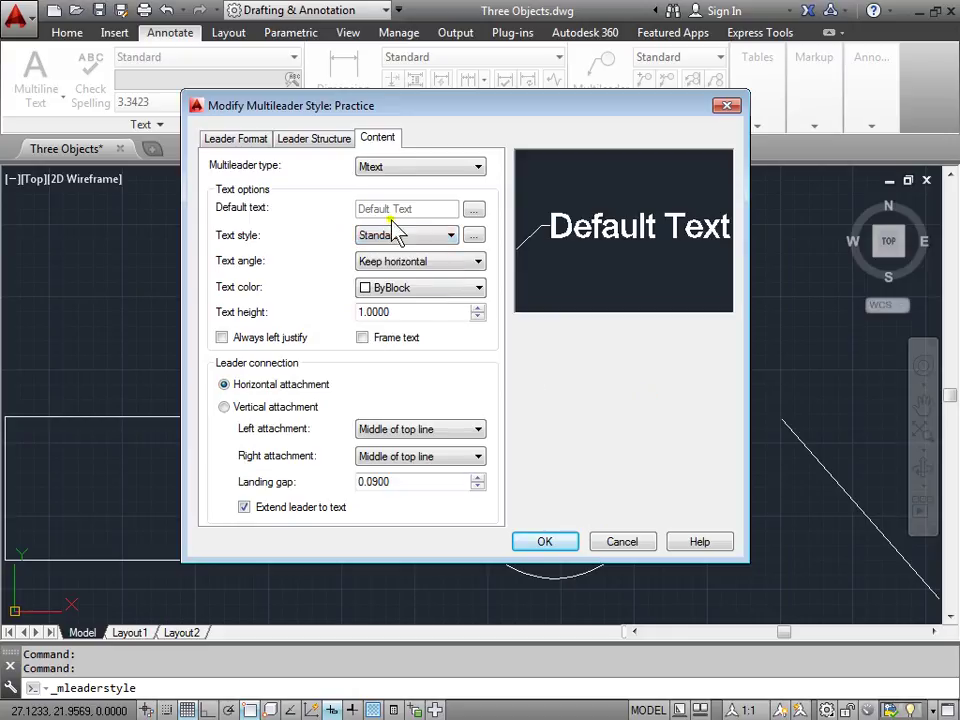
Step: Accept the Practice edits, set Practice as the current multileader style, and close the manager
click(543, 542)
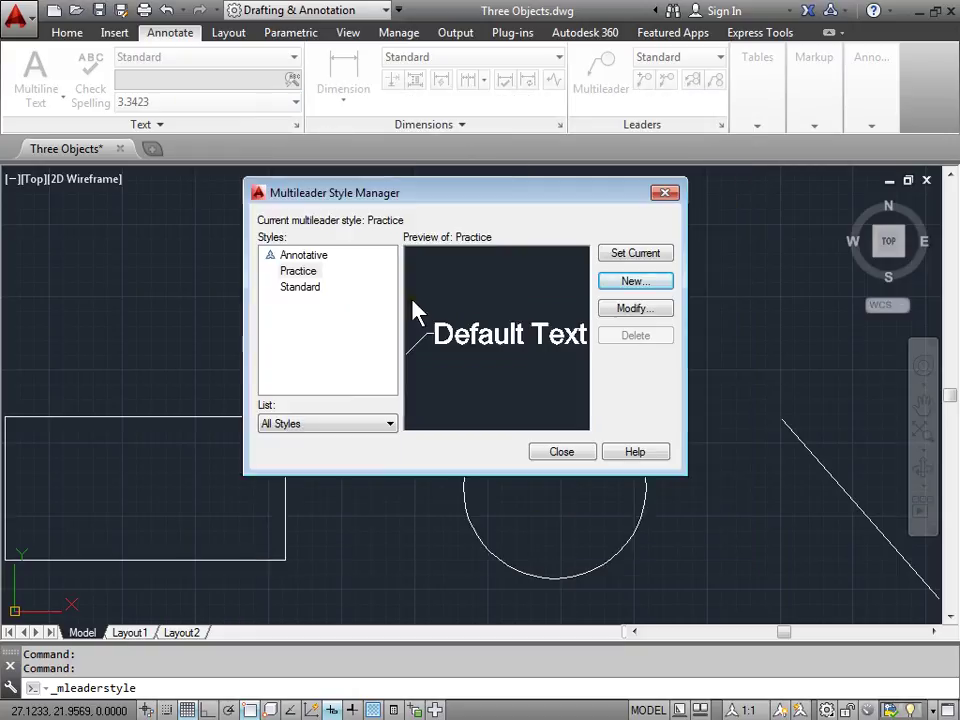
click(292, 272)
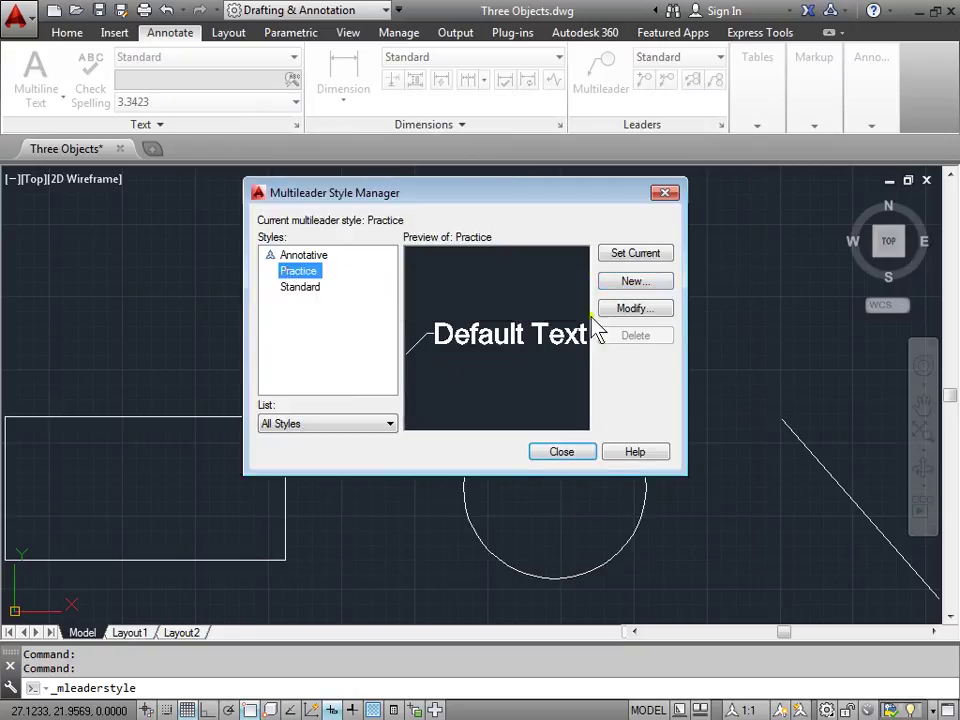
click(622, 258)
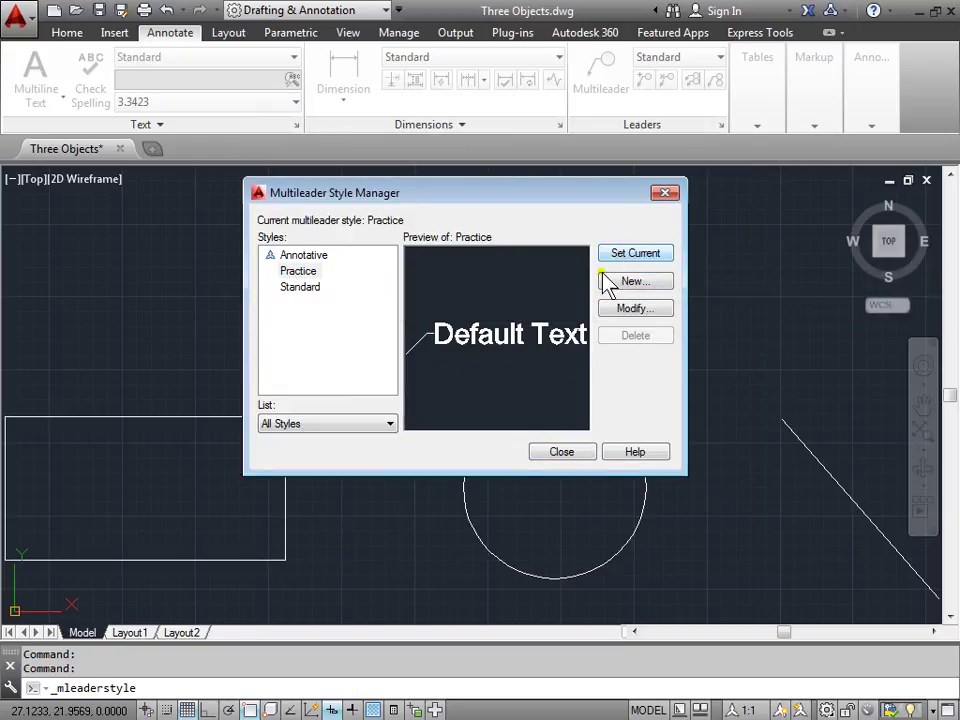
click(560, 452)
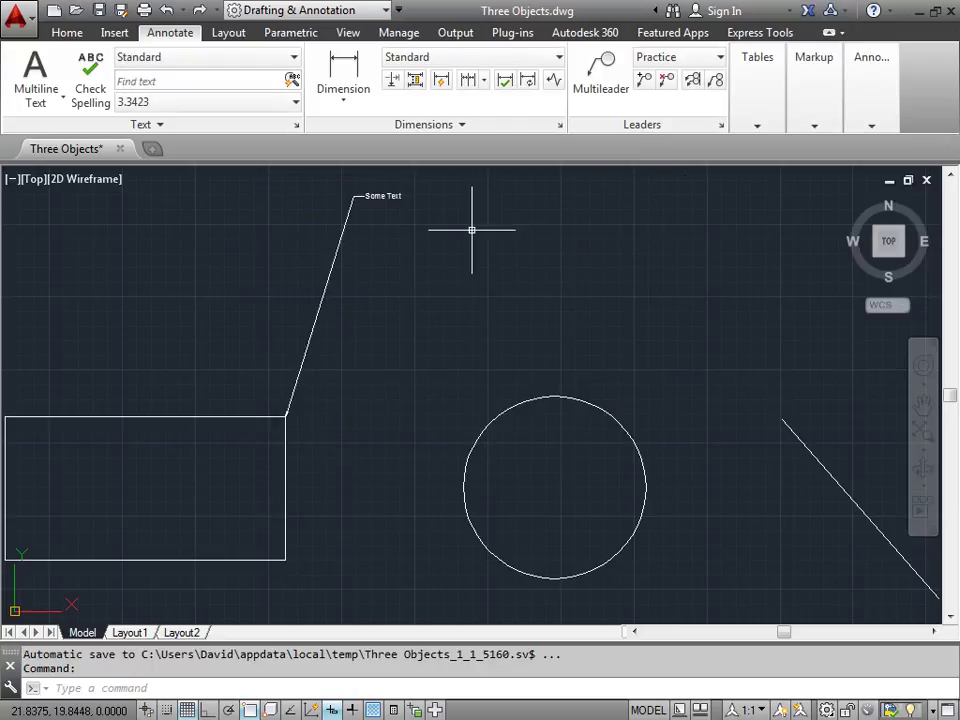
Step: Switch the 'Some Text' multileader to the Practice style from the Annotate style dropdown
click(383, 196)
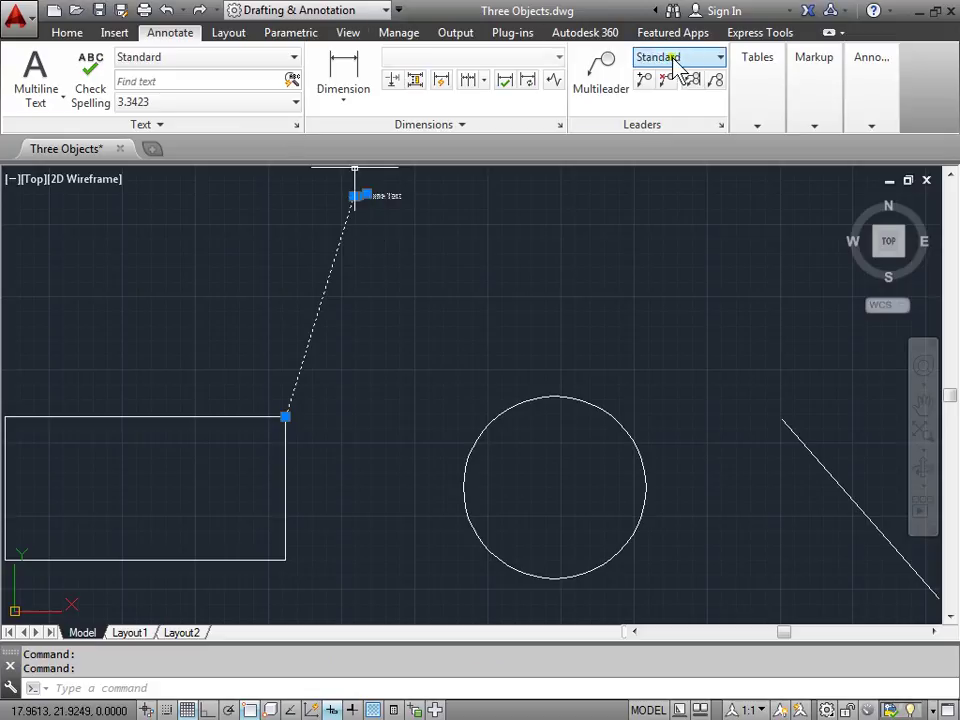
click(711, 58)
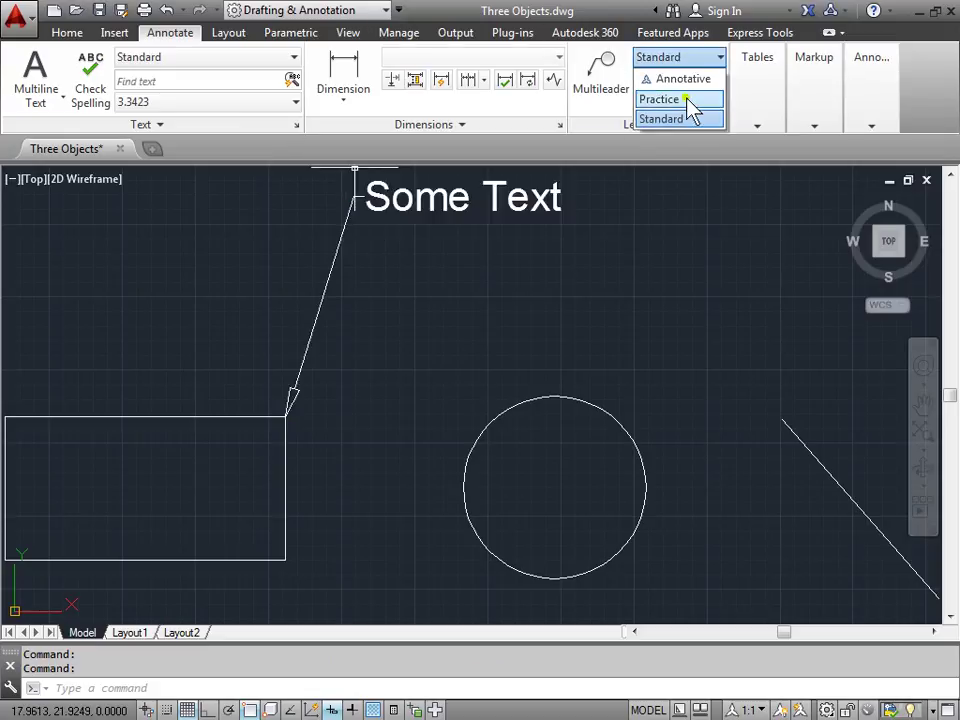
click(687, 99)
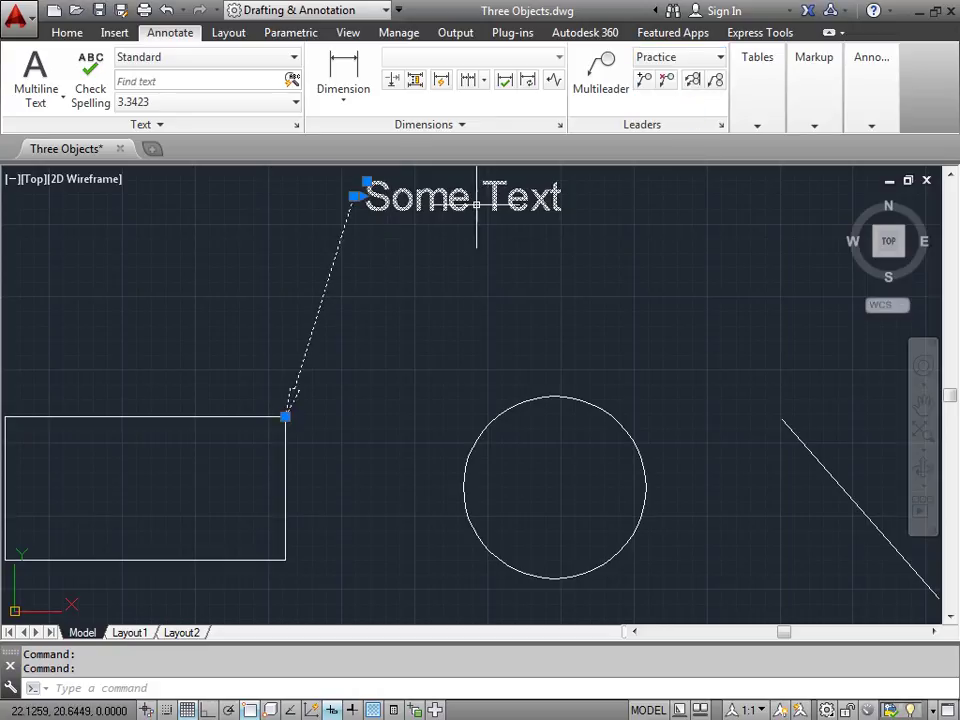
key(Escape)
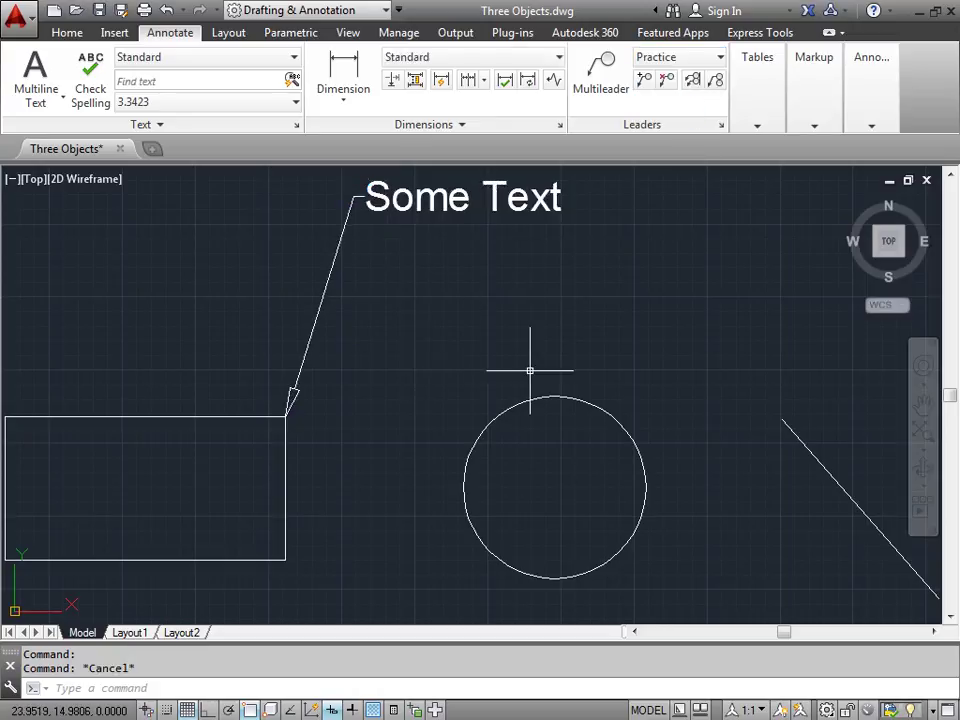
middle_drag(630, 374, 511, 312)
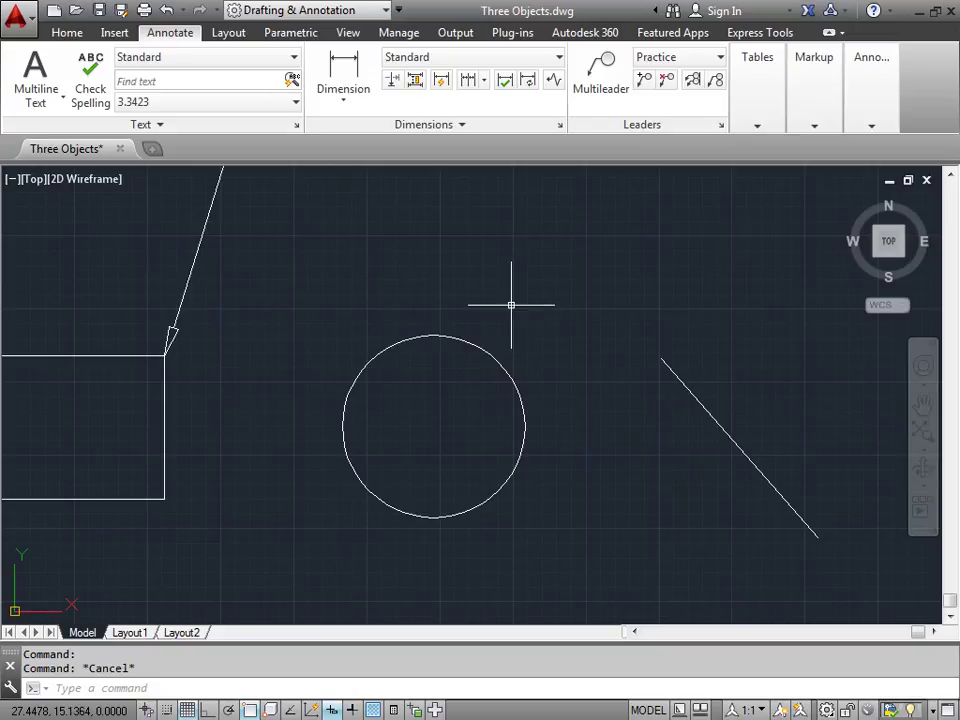
click(64, 32)
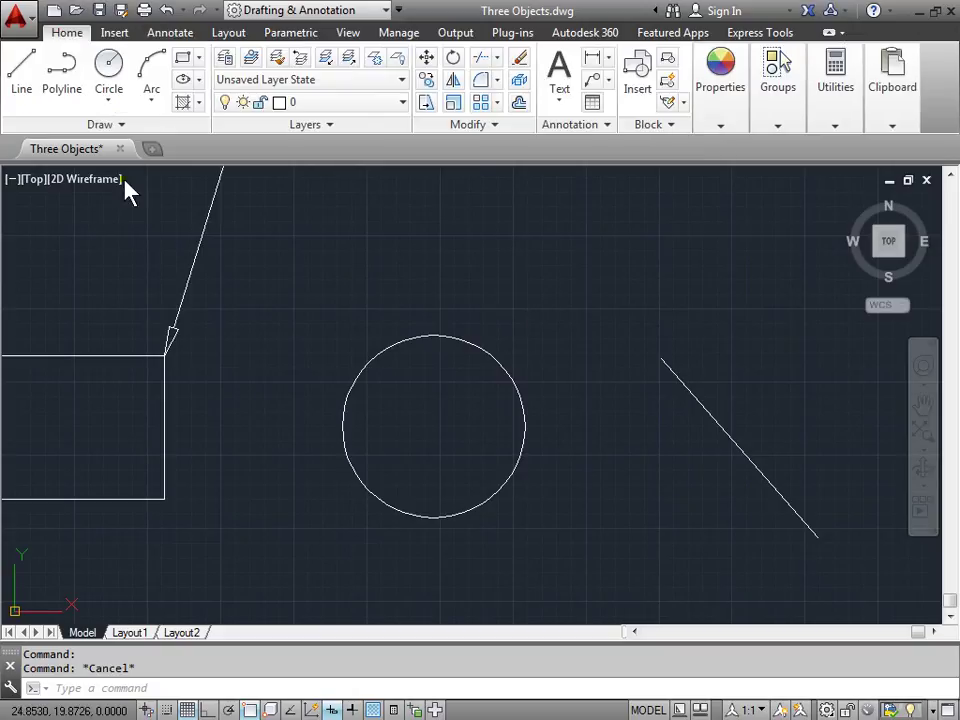
click(604, 126)
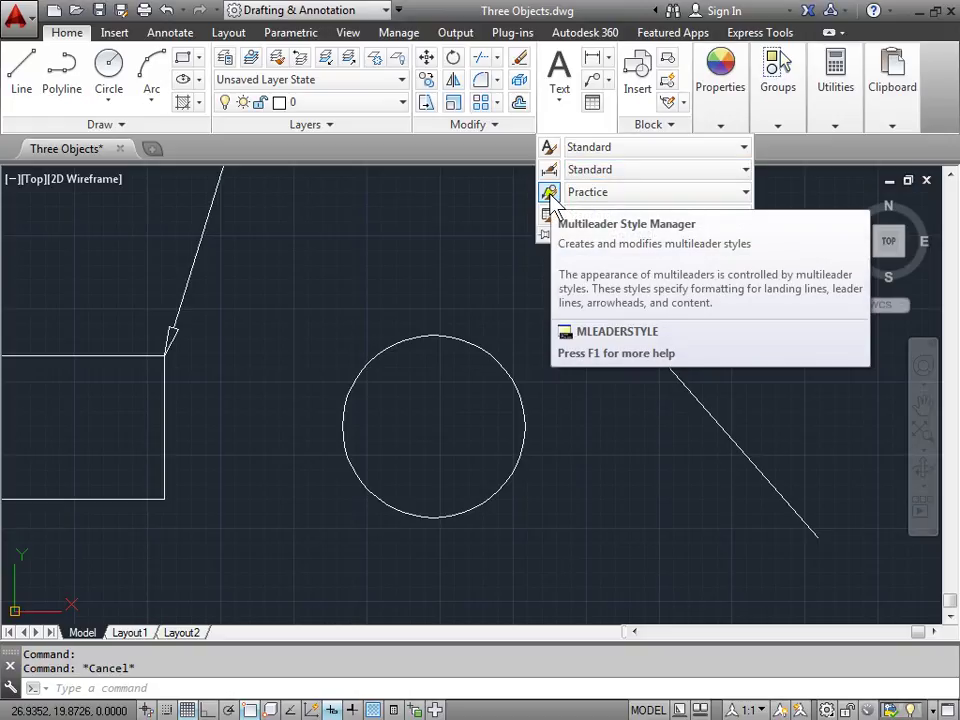
click(738, 196)
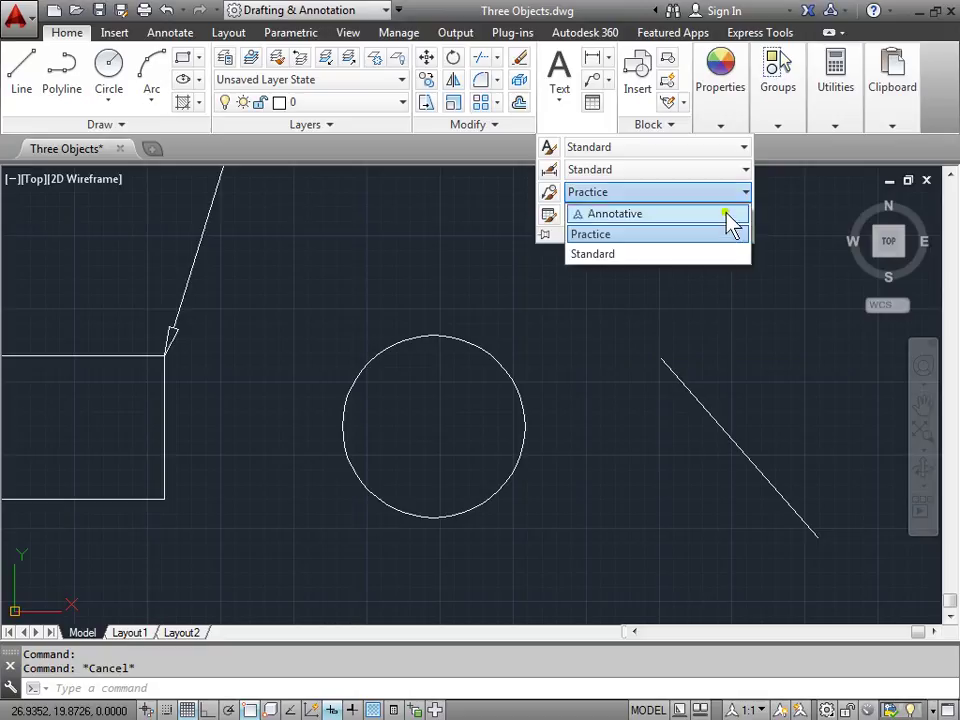
click(722, 236)
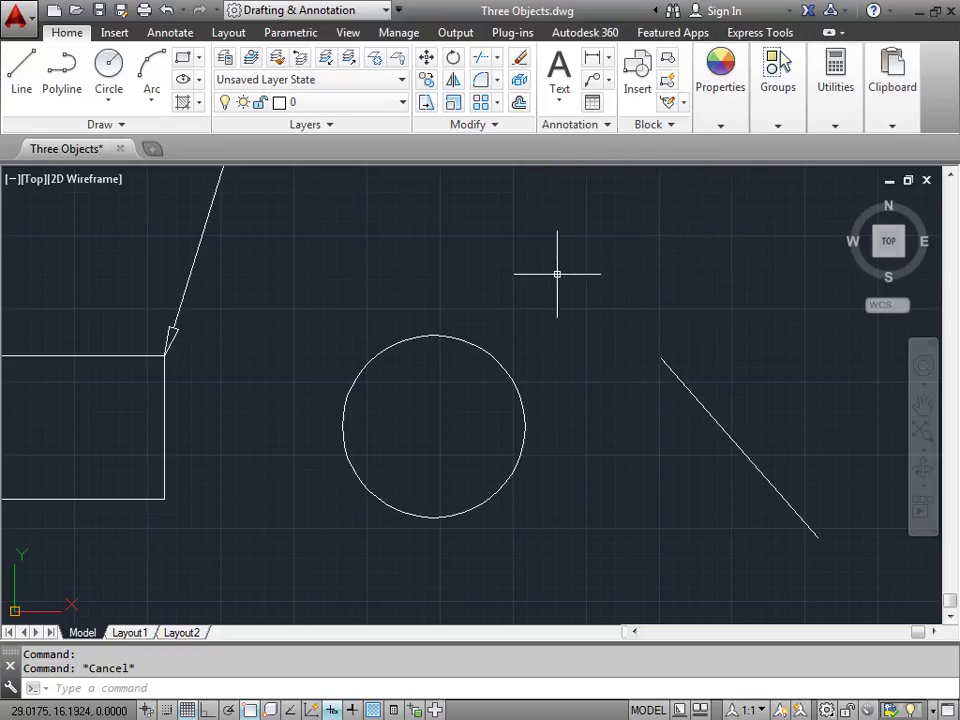
Step: Create a multileader from the circle's top to a landing point, labelled 'Some more text'
click(592, 80)
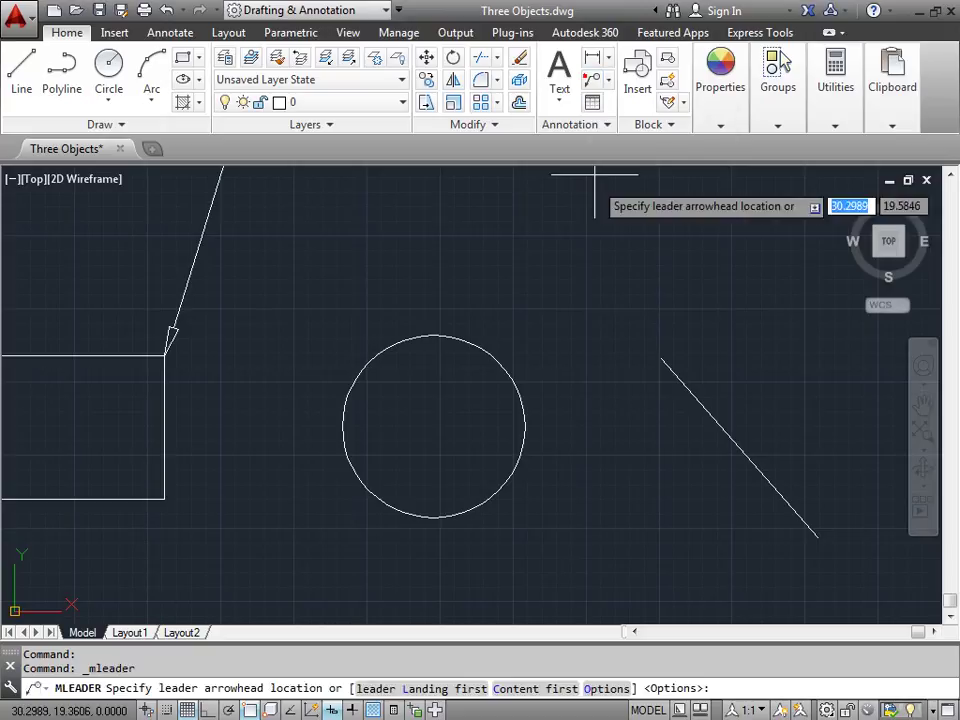
mouse_move(595, 175)
middle_down()
mouse_move(596, 221)
mouse_move(493, 276)
mouse_move(354, 321)
middle_up()
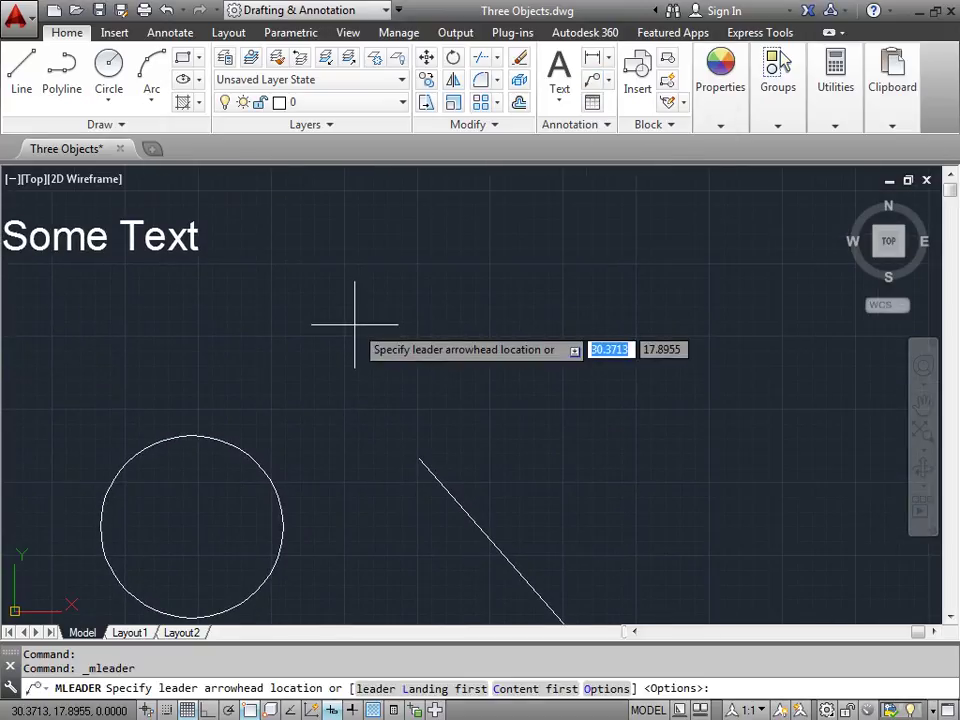
click(191, 437)
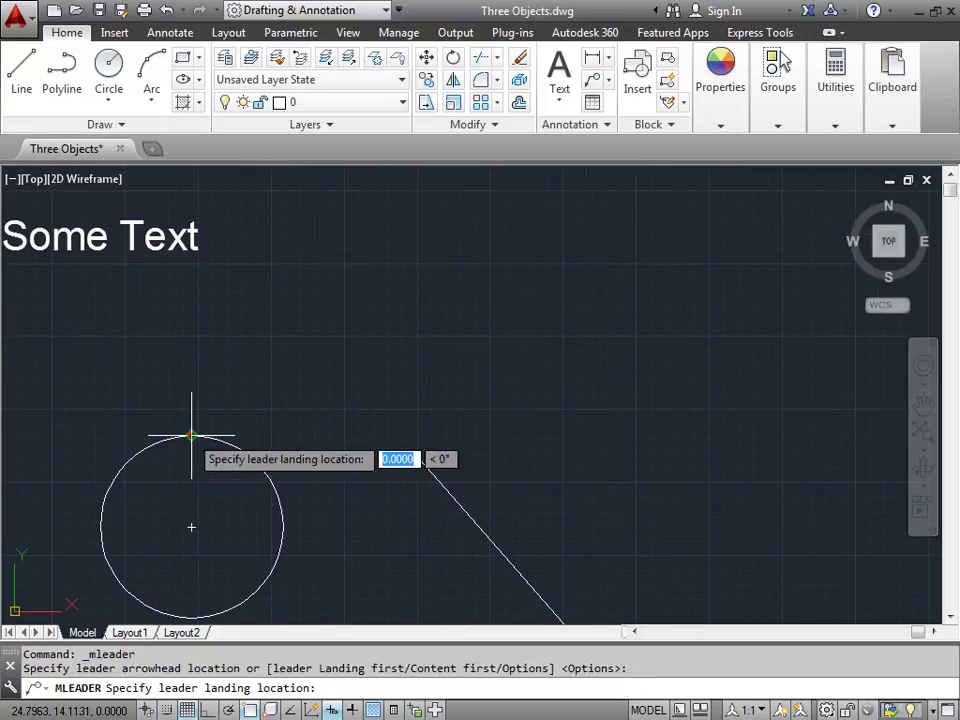
click(388, 245)
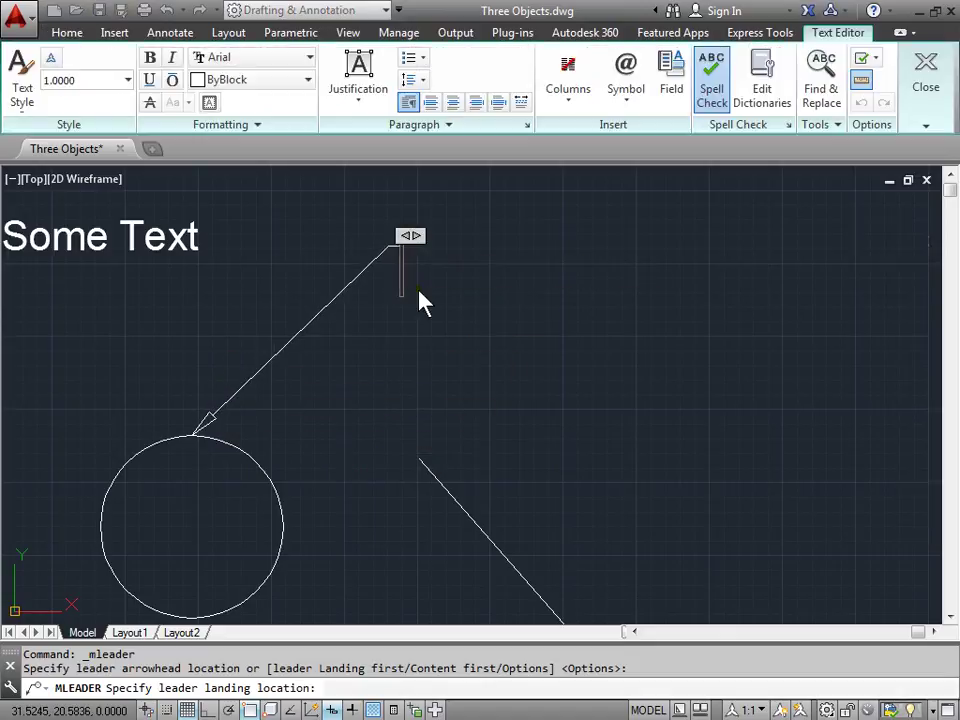
key(Caps_Lock)
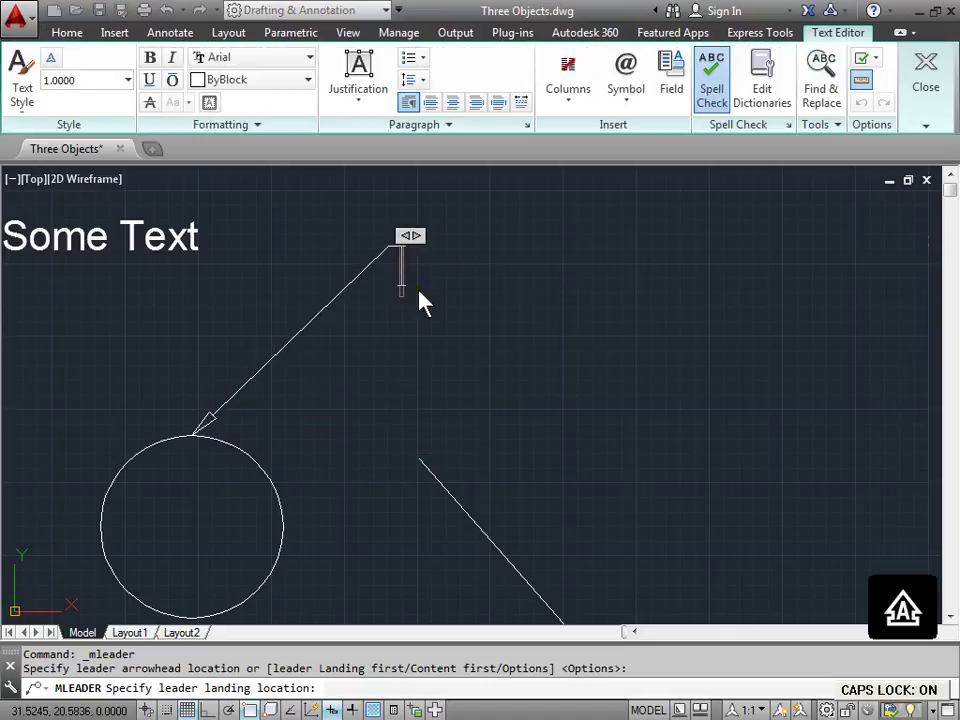
text(S)
key(Caps_Lock)
text(ome more text)
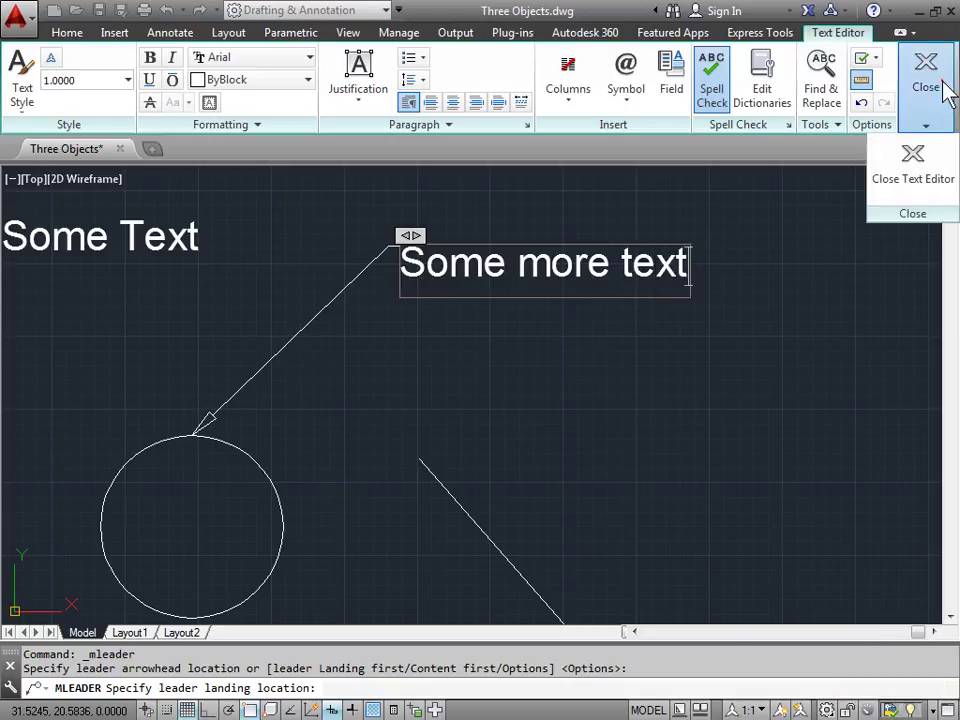
click(914, 176)
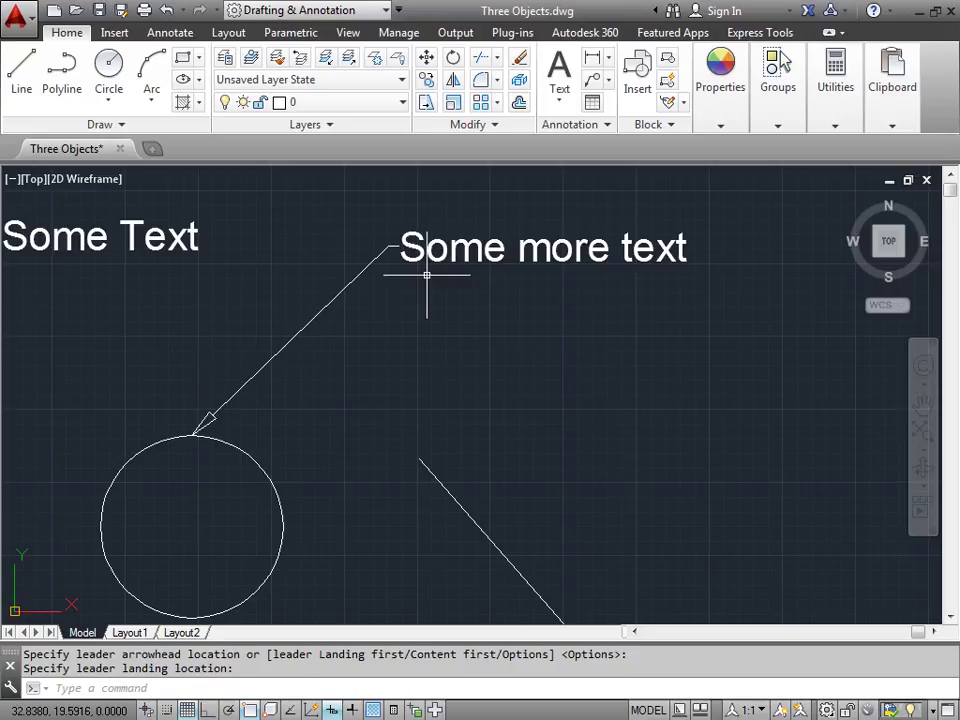
middle_drag(250, 312, 455, 318)
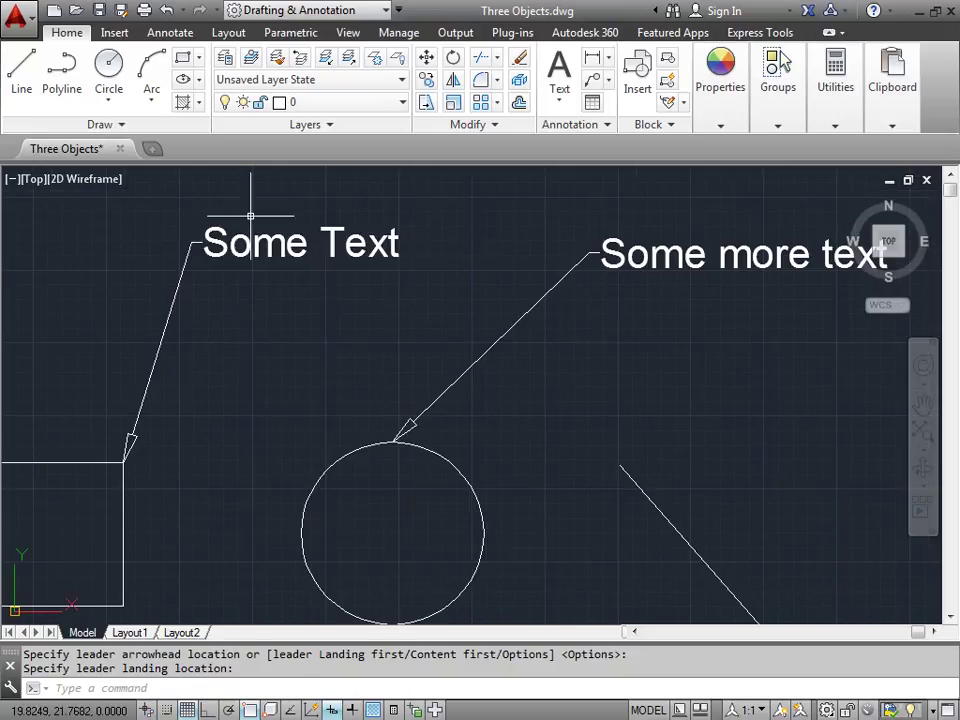